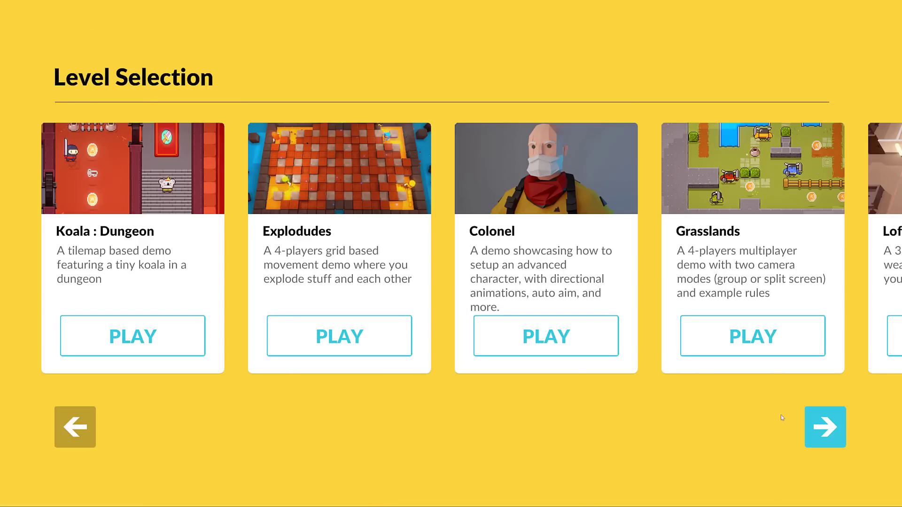
Look through the available demo levels and launch the Koala : Dungeon demo.
{"action": "left_click", "coordinate": [825, 427]}
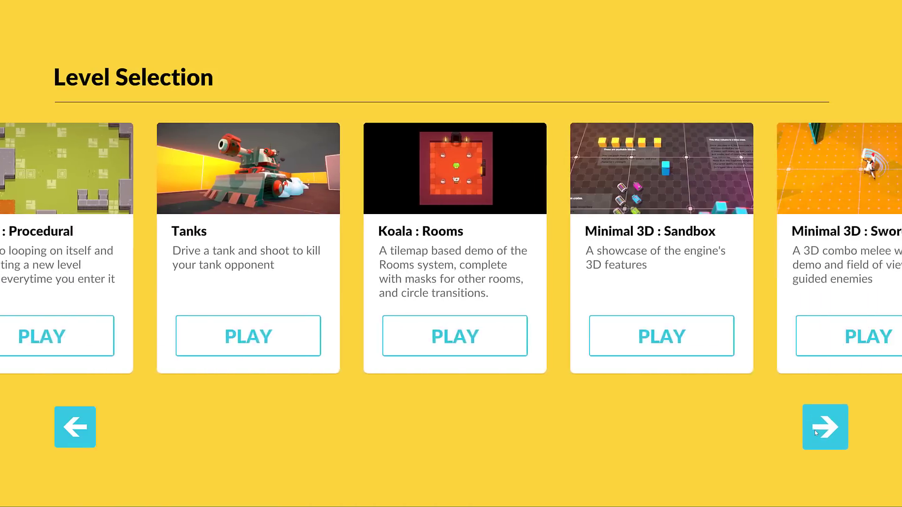
{"action": "left_click", "coordinate": [815, 432]}
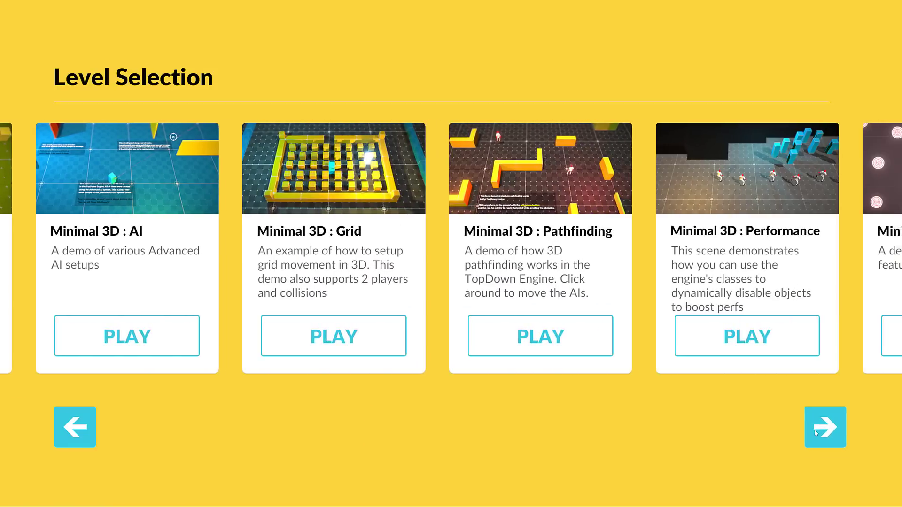
{"action": "left_click", "coordinate": [815, 432]}
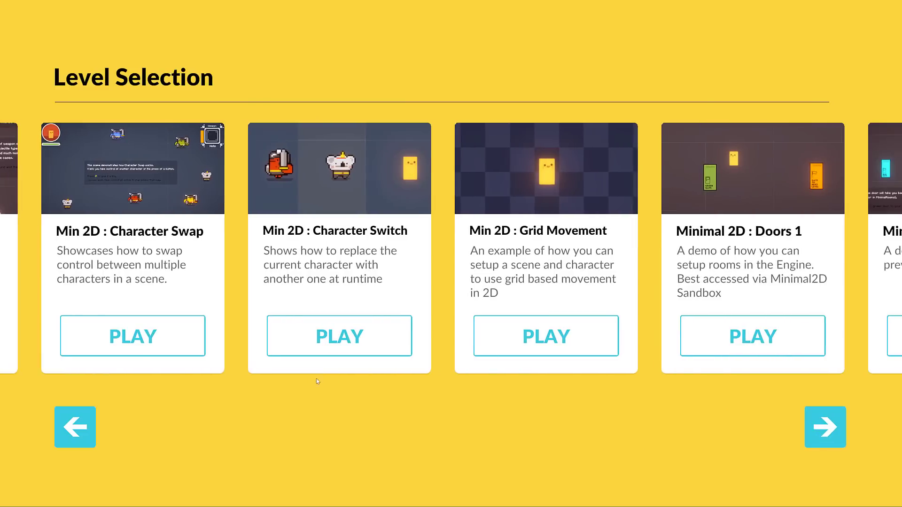
{"action": "left_click", "coordinate": [78, 417]}
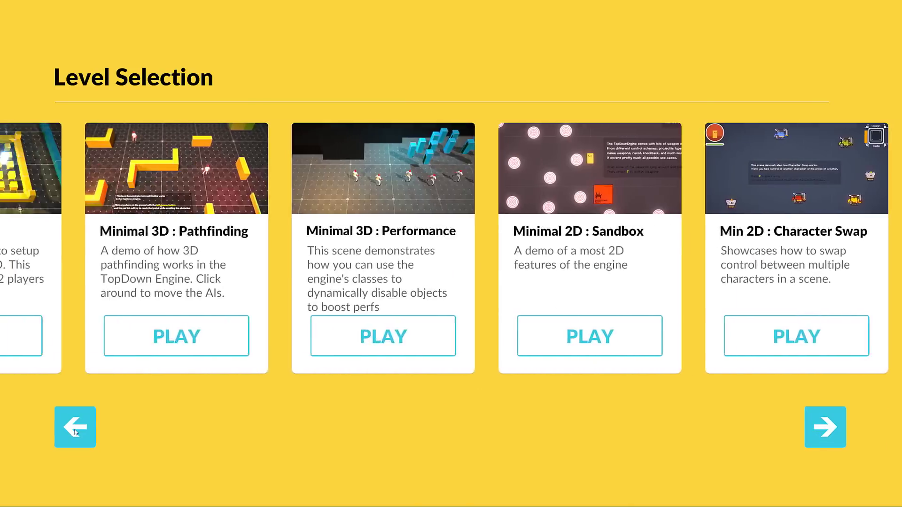
{"action": "left_click", "coordinate": [75, 420]}
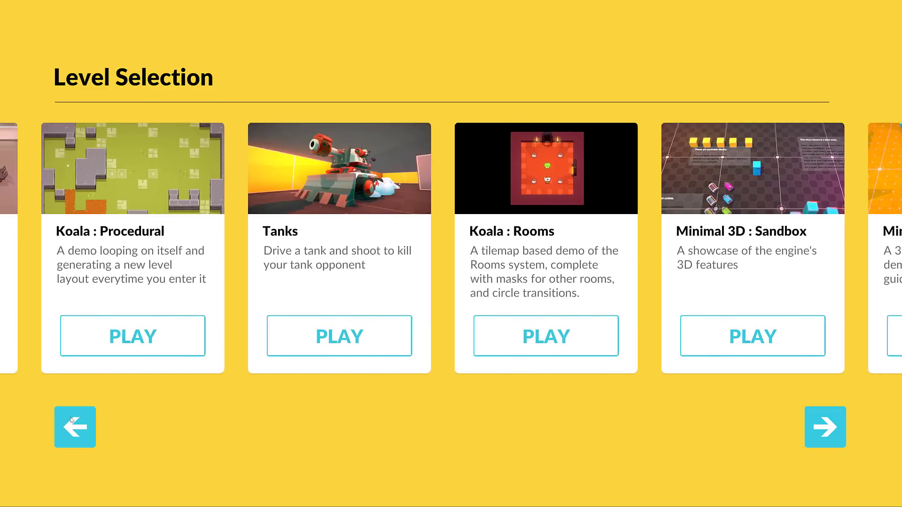
{"action": "left_click", "coordinate": [71, 420]}
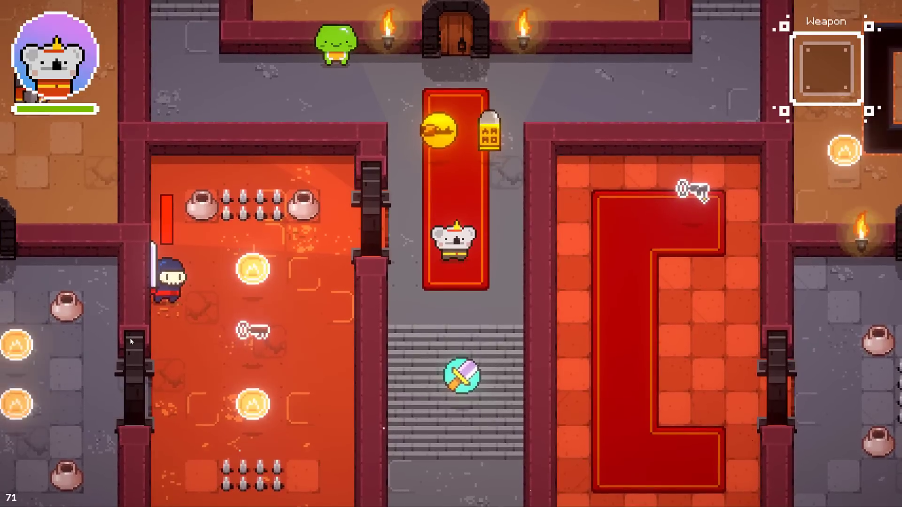
Walk the koala along the red carpet to pick up the rifle and the ammo.
{"action": "key", "text": "w"}
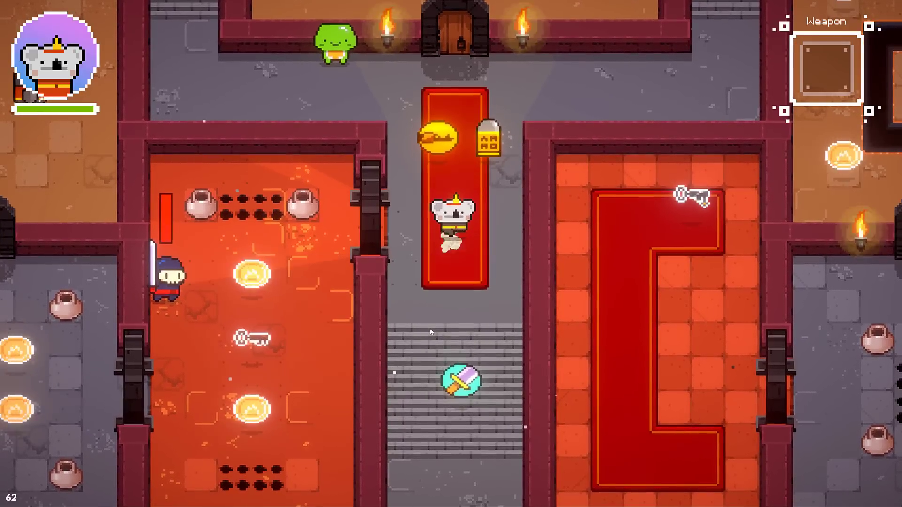
{"action": "key", "text": "d"}
{"action": "key", "text": "s"}
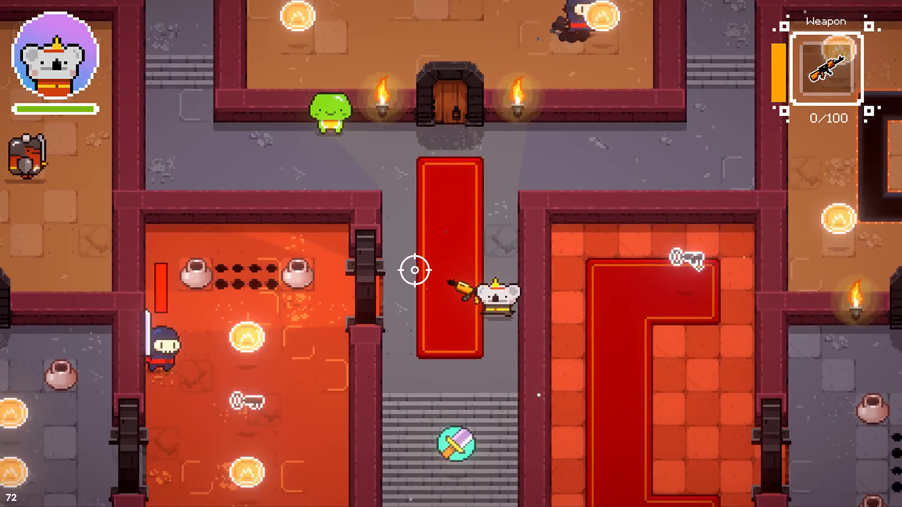
Attack the sword-carrying ninja in the orange room beside the carpet with rifle fire.
{"action": "key", "text": "a"}
{"action": "left_click", "coordinate": [310, 282]}
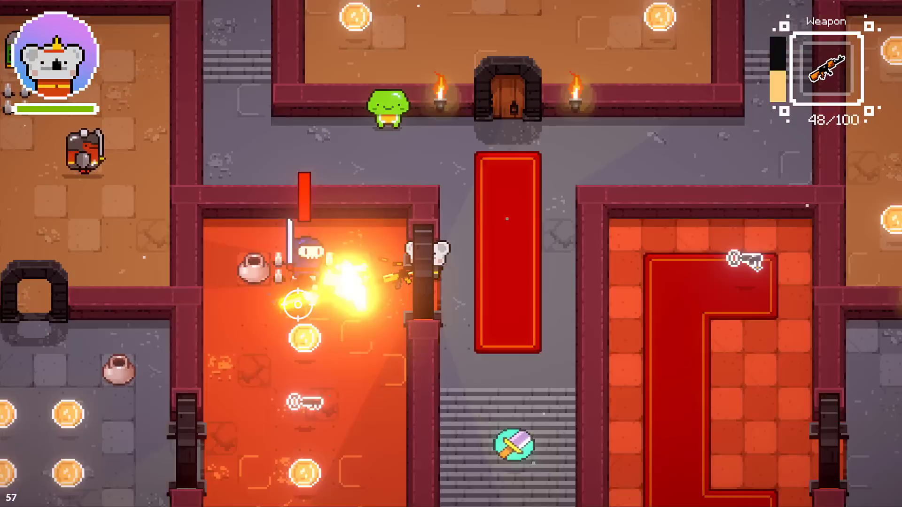
{"action": "key", "text": "d"}
{"action": "left_click_drag", "start_coordinate": [310, 282], "coordinate": [364, 250]}
{"action": "key", "text": "w"}
{"action": "key", "text": "a"}
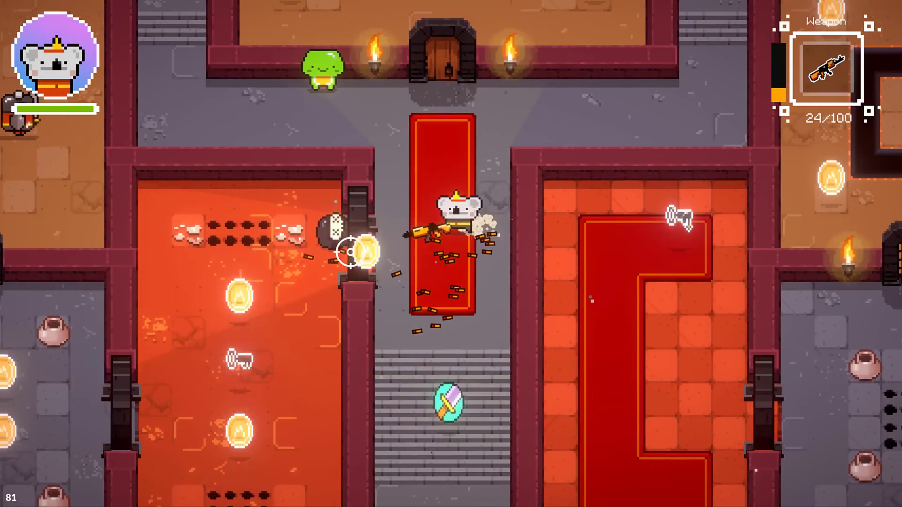
Collect the key and coins in the orange room and bring the koala back to the red carpet.
{"action": "key", "text": "s"}
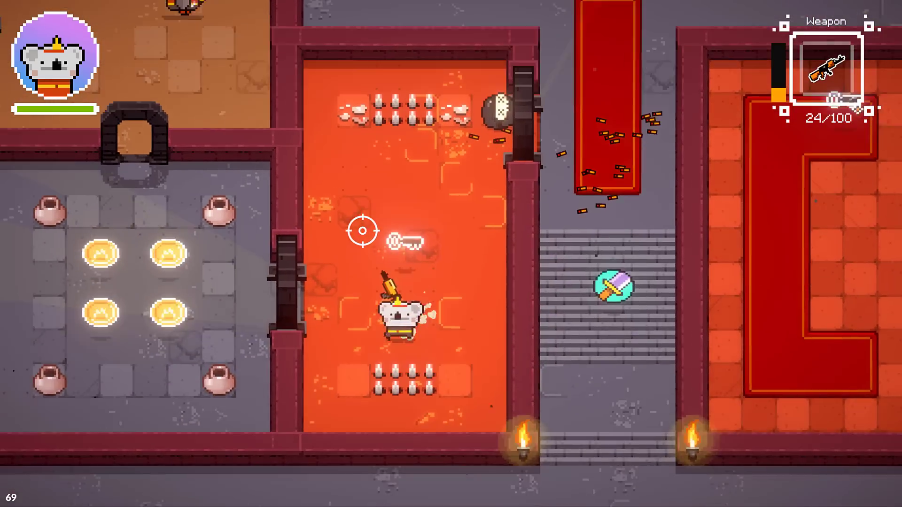
{"action": "key", "text": "w"}
{"action": "key", "text": "d"}
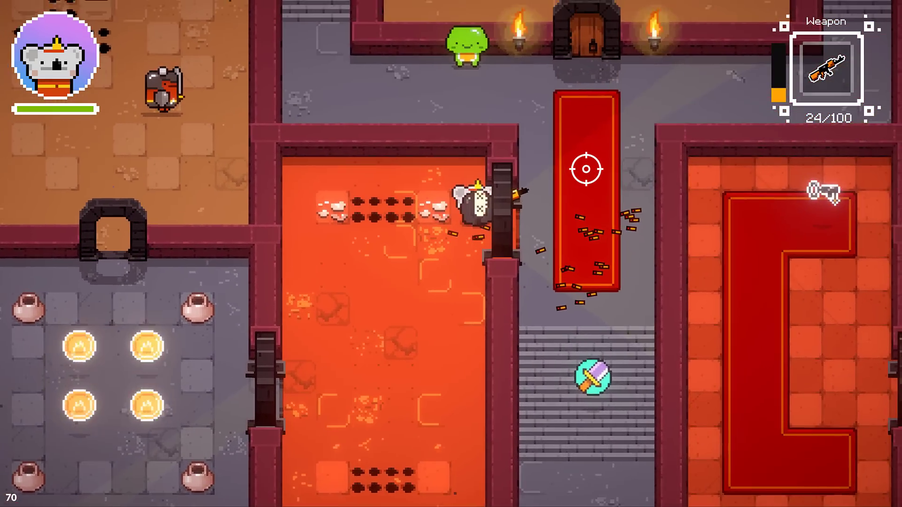
{"action": "key", "text": "d"}
{"action": "key", "text": "w"}
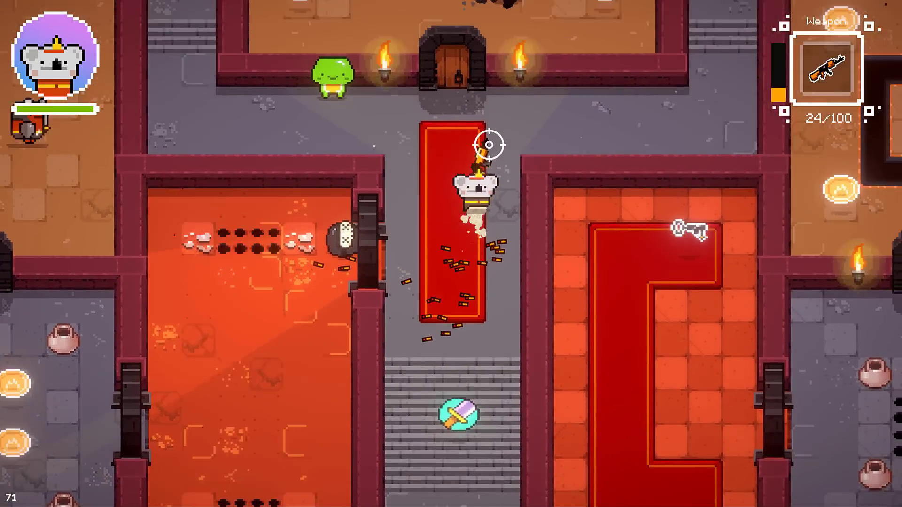
Walk the koala up to the green character and talk to it.
{"action": "key", "text": "w"}
{"action": "key", "text": "a"}
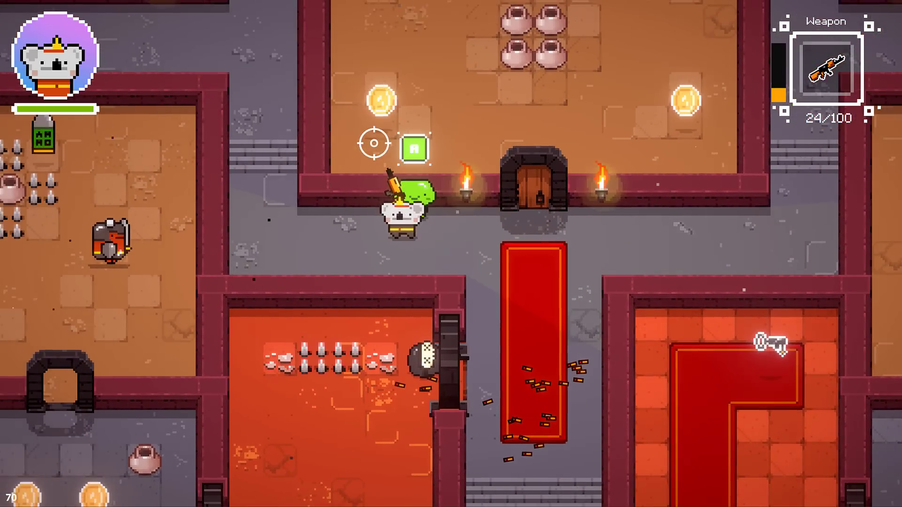
{"action": "key", "text": "w"}
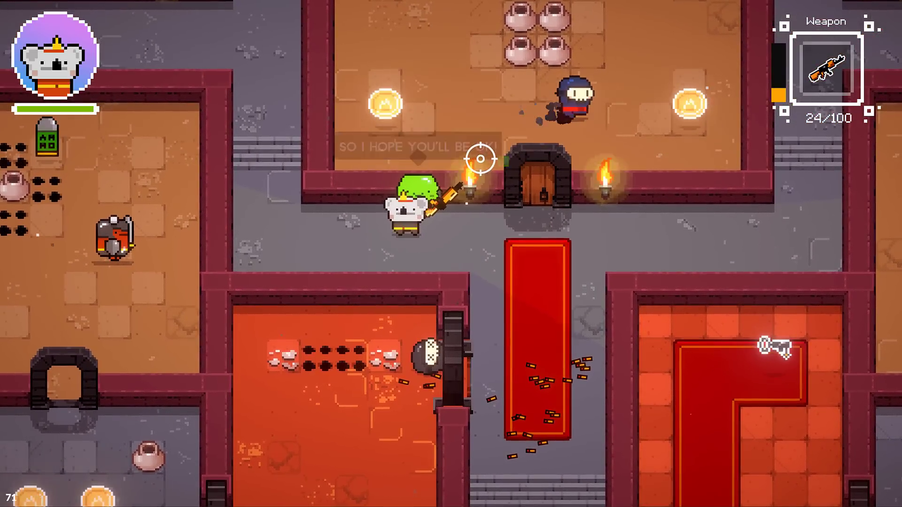
Open the locked door between the torches and shoot the ninja and the pots in the room behind it.
{"action": "key", "text": "d"}
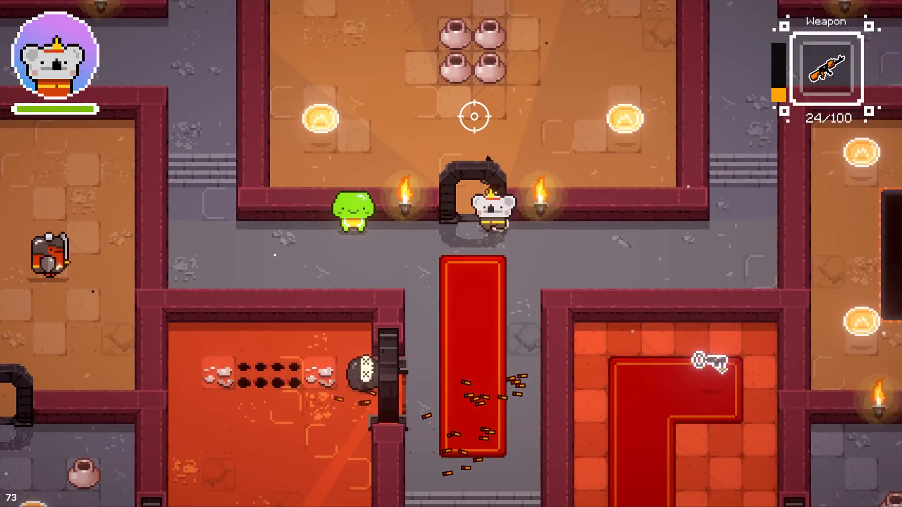
{"action": "key", "text": "w"}
{"action": "mouse_move", "coordinate": [474, 114]}
{"action": "left_mouse_down"}
{"action": "mouse_move", "coordinate": [358, 195]}
{"action": "mouse_move", "coordinate": [469, 123]}
{"action": "left_mouse_up"}
{"action": "key", "text": "w"}
{"action": "key", "text": "a"}
{"action": "key", "text": "s"}
{"action": "key", "text": "d"}
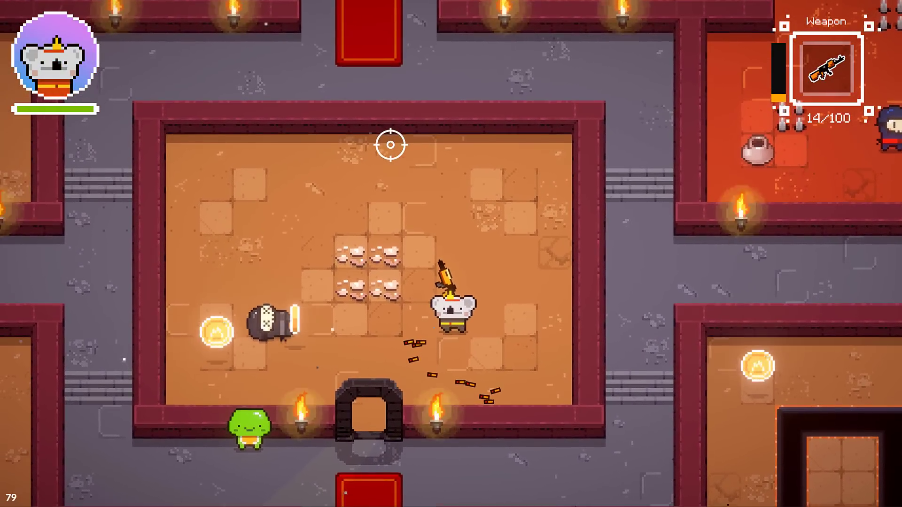
Stop the fullscreen play session and permanently enable rendering in the Scene view.
{"action": "key", "text": "F11"}
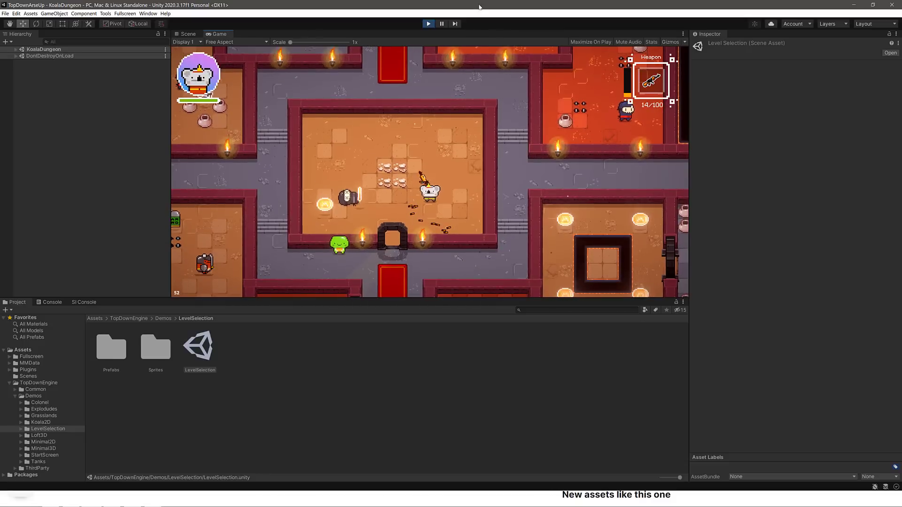
{"action": "left_click", "coordinate": [428, 24]}
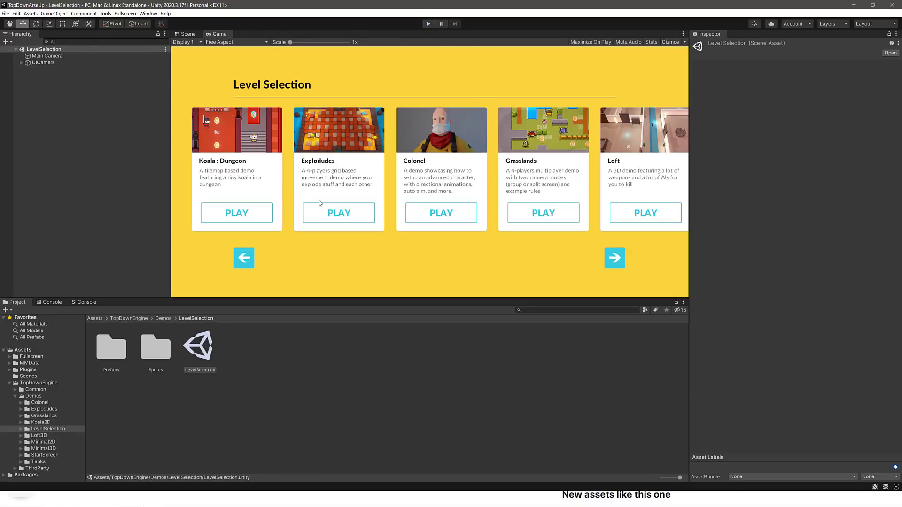
{"action": "left_click", "coordinate": [188, 34]}
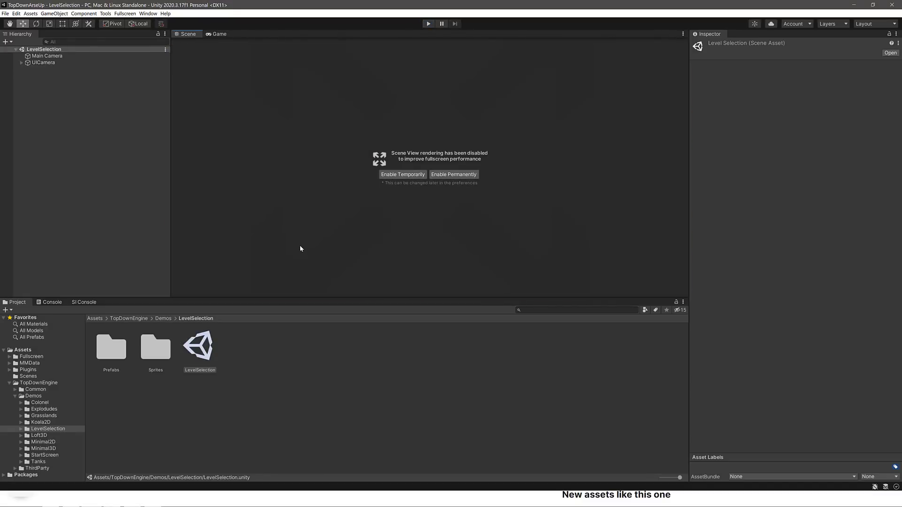
{"action": "left_click", "coordinate": [451, 174]}
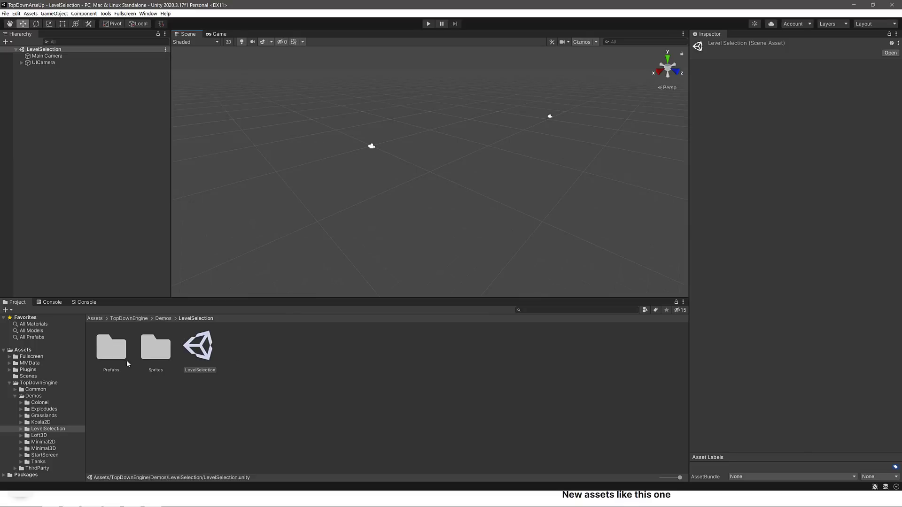
Switch to the browser's TopDown Engine store page and highlight the asset's price.
{"action": "key", "text": "alt+Tab"}
{"action": "key", "text": "alt+Tab"}
{"action": "key", "text": "alt+Tab"}
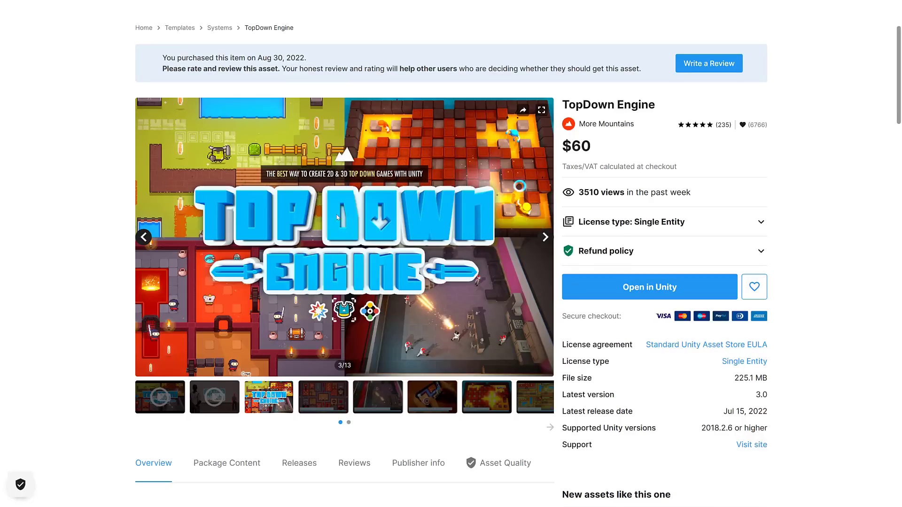
{"action": "left_click_drag", "start_coordinate": [608, 156], "coordinate": [562, 149]}
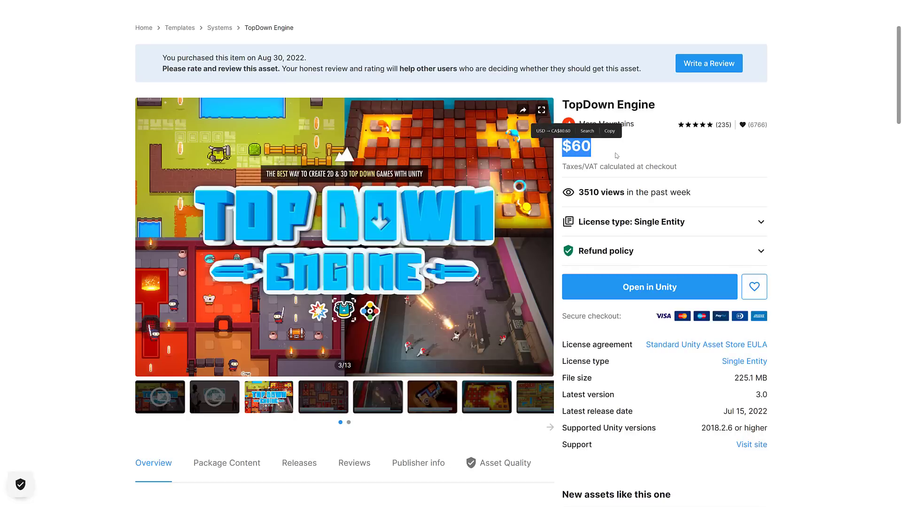
{"action": "left_click", "coordinate": [762, 155]}
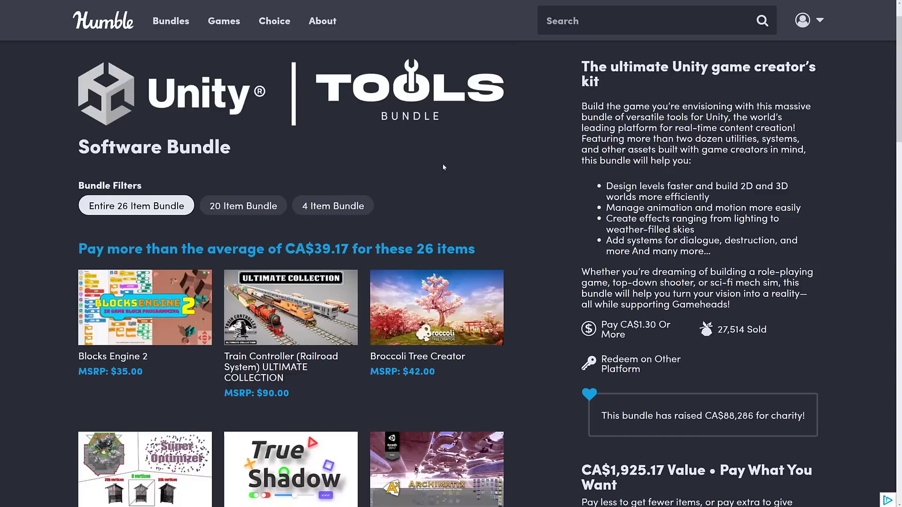
Review the assets, pay-what-you-want price options and charity details of the Humble Unity Tools Bundle.
{"action": "scroll", "coordinate": [515, 254], "scroll_direction": "down", "scroll_amount": 1}
{"action": "scroll", "coordinate": [514, 250], "scroll_direction": "down", "scroll_amount": 5}
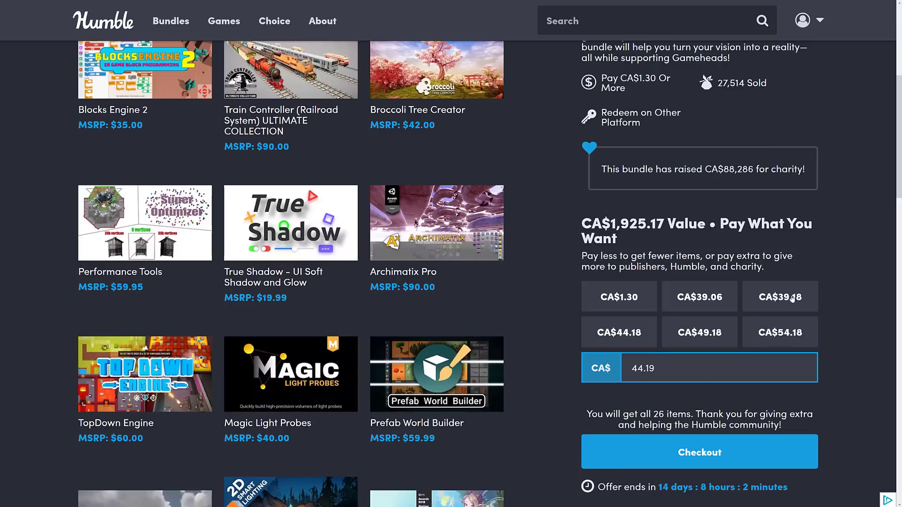
{"action": "scroll", "coordinate": [189, 201], "scroll_direction": "up", "scroll_amount": 2}
{"action": "scroll", "coordinate": [189, 201], "scroll_direction": "down", "scroll_amount": 14}
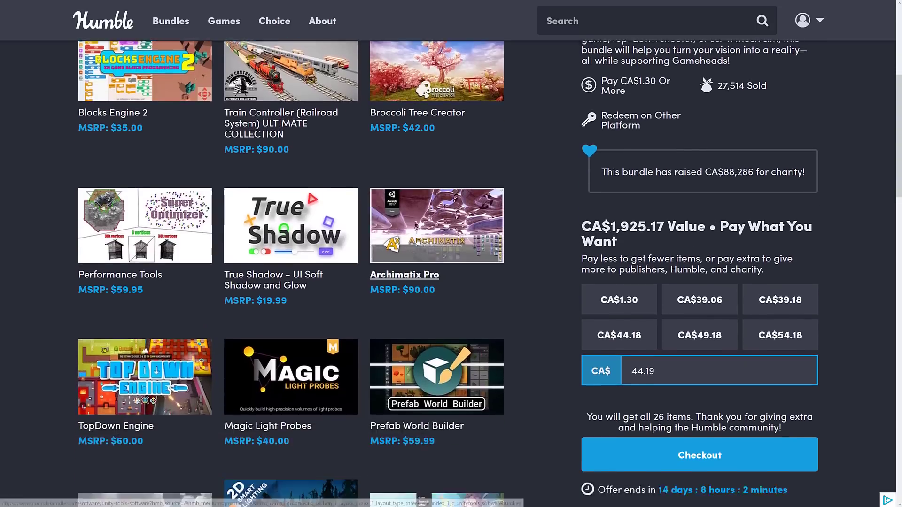
{"action": "scroll", "coordinate": [417, 243], "scroll_direction": "down", "scroll_amount": 11}
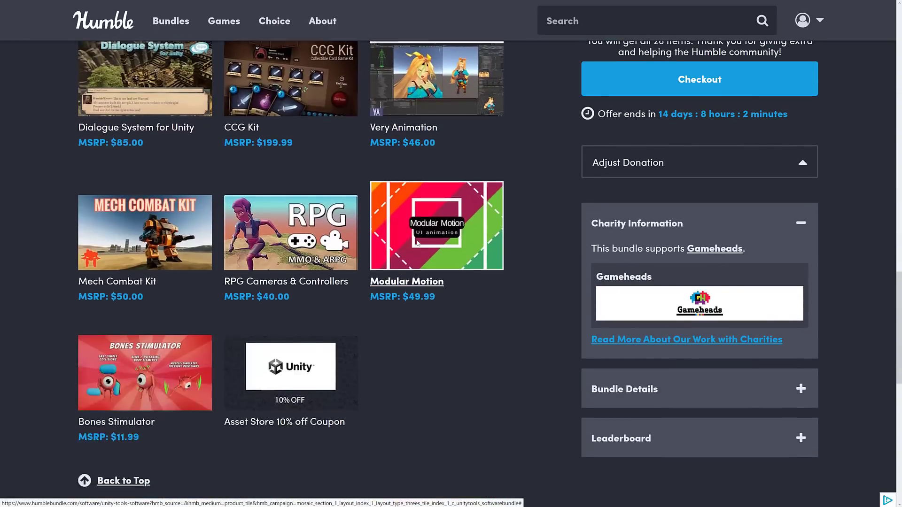
{"action": "scroll", "coordinate": [416, 238], "scroll_direction": "up", "scroll_amount": 14}
{"action": "scroll", "coordinate": [418, 241], "scroll_direction": "up", "scroll_amount": 10}
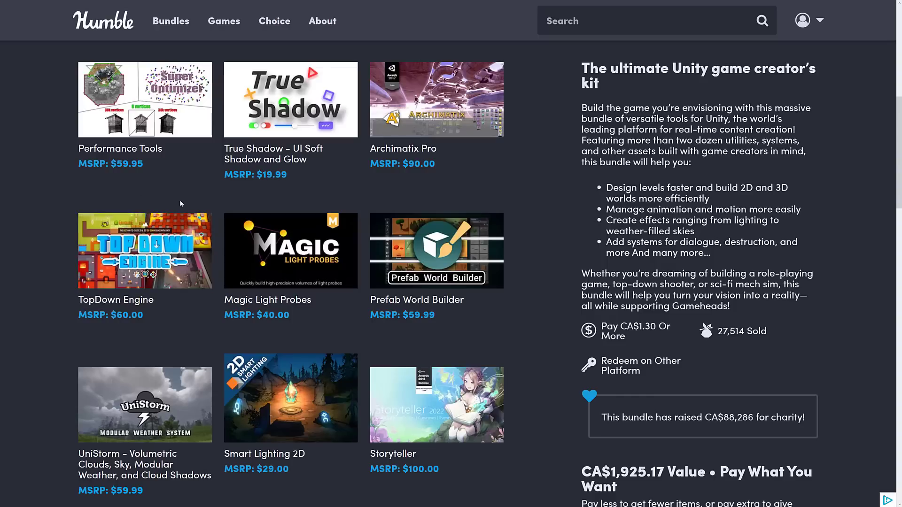
{"action": "scroll", "coordinate": [236, 216], "scroll_direction": "up", "scroll_amount": 4}
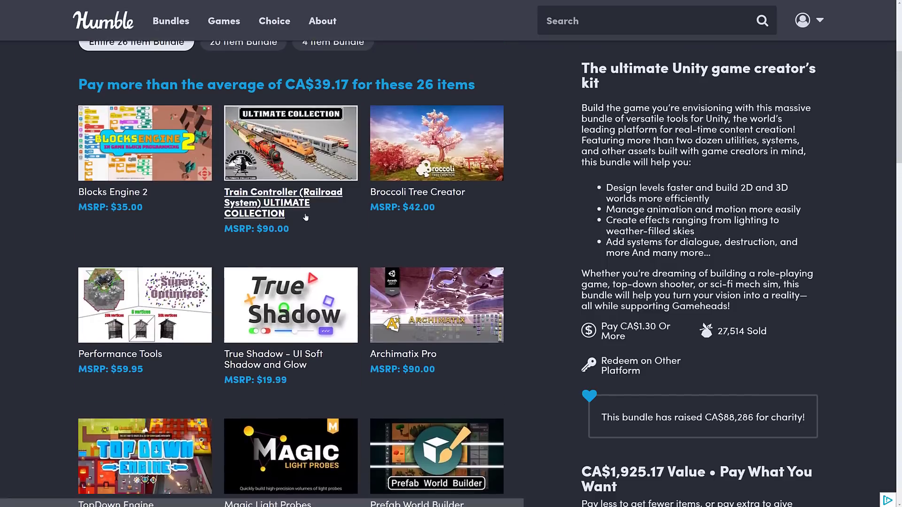
{"action": "scroll", "coordinate": [305, 217], "scroll_direction": "down", "scroll_amount": 11}
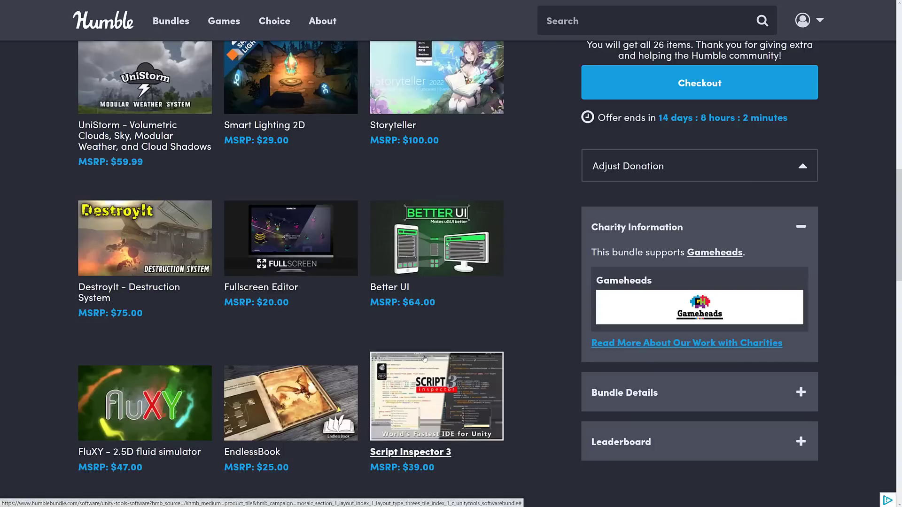
{"action": "scroll", "coordinate": [367, 326], "scroll_direction": "up", "scroll_amount": 9}
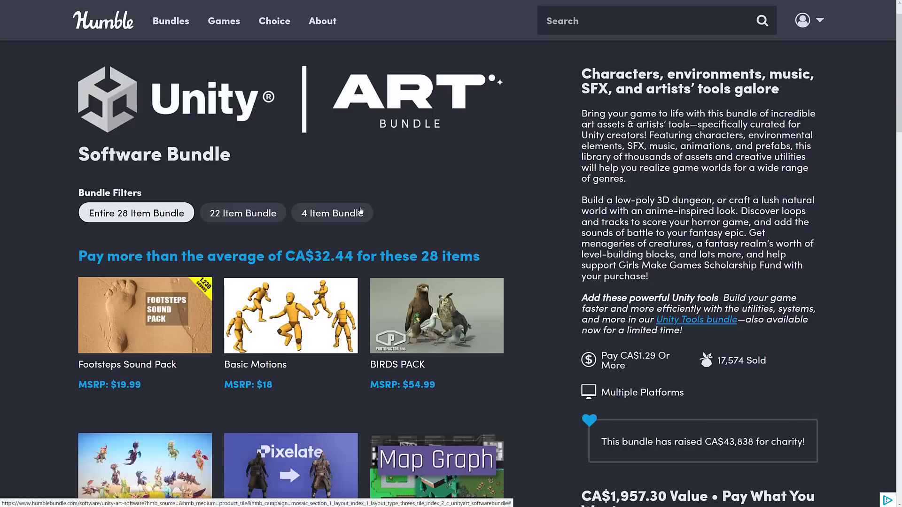
Review the assets and price options offered in the Humble Unity Art Bundle.
{"action": "scroll", "coordinate": [476, 197], "scroll_direction": "down", "scroll_amount": 7}
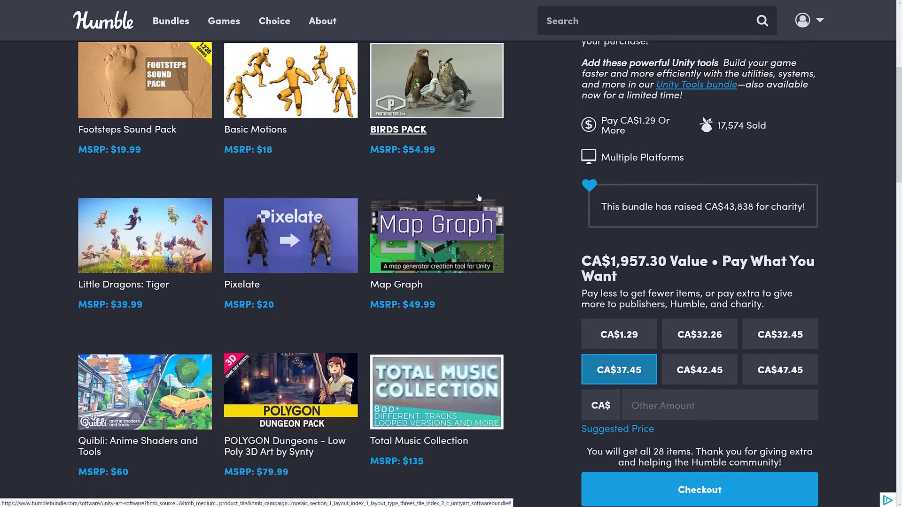
{"action": "scroll", "coordinate": [478, 198], "scroll_direction": "down", "scroll_amount": 10}
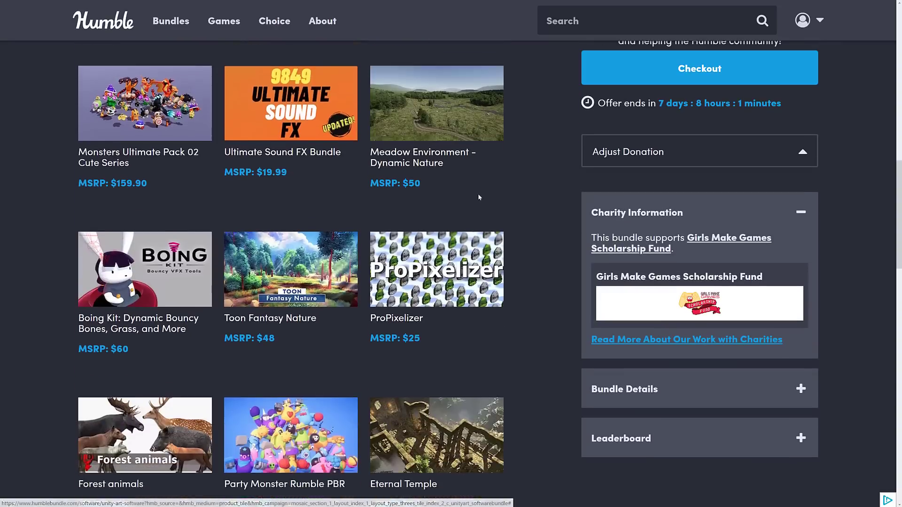
{"action": "scroll", "coordinate": [479, 197], "scroll_direction": "down", "scroll_amount": 4}
{"action": "scroll", "coordinate": [478, 197], "scroll_direction": "up", "scroll_amount": 14}
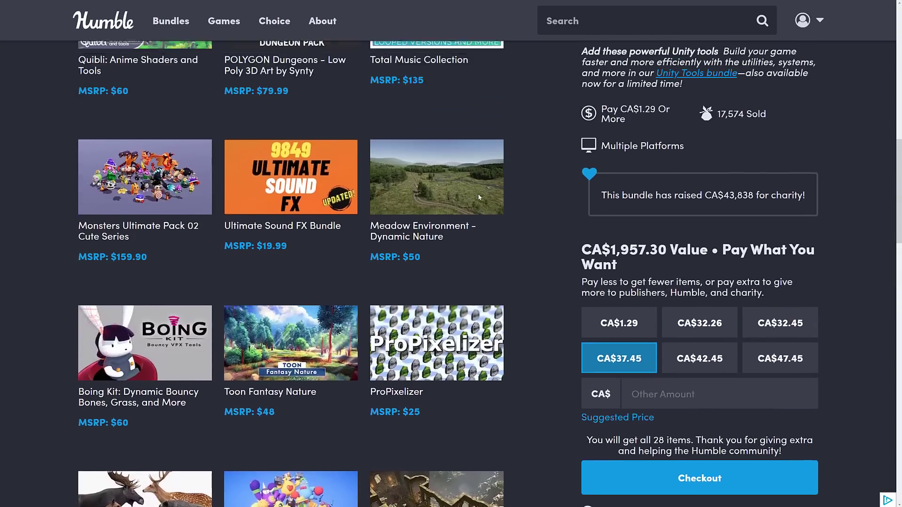
{"action": "scroll", "coordinate": [478, 198], "scroll_direction": "up", "scroll_amount": 5}
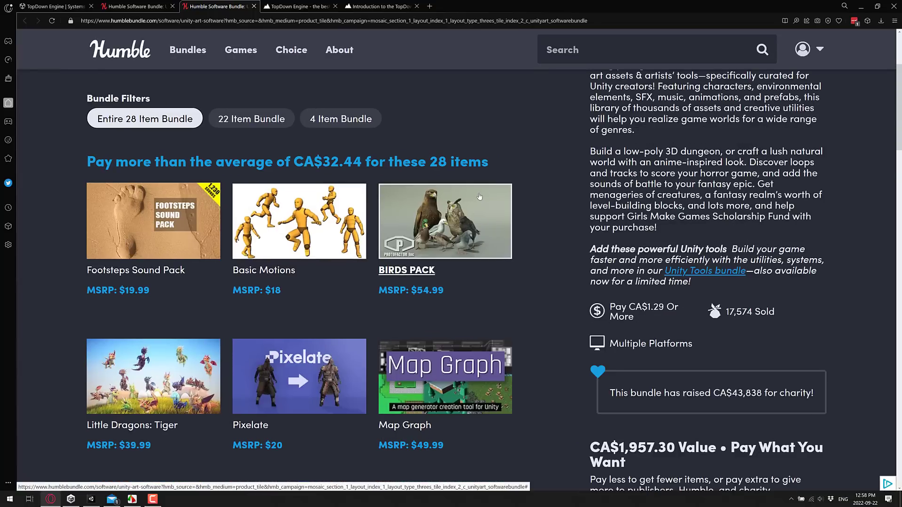
Switch to Unity from the TopDown Engine website and open the KoalaDungeon scene from the Koala2D demo folder.
{"action": "left_click", "coordinate": [300, 7]}
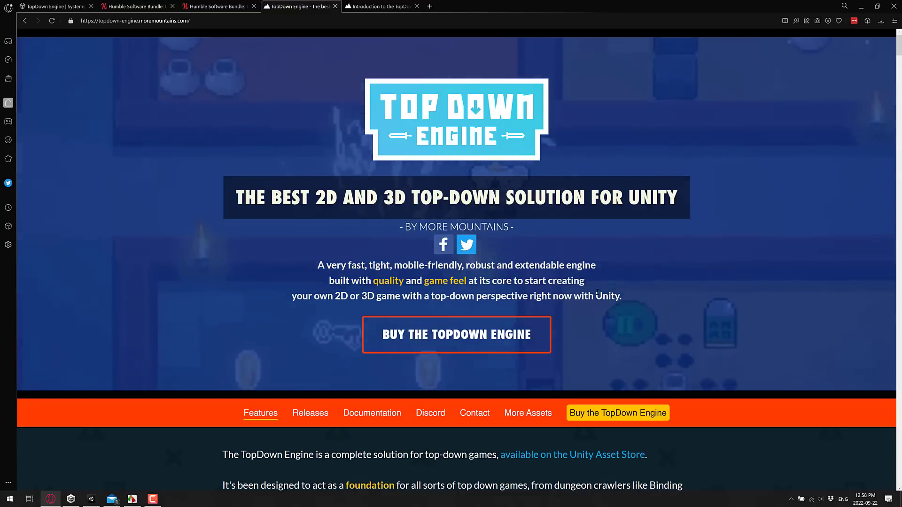
{"action": "key", "text": "alt+Tab"}
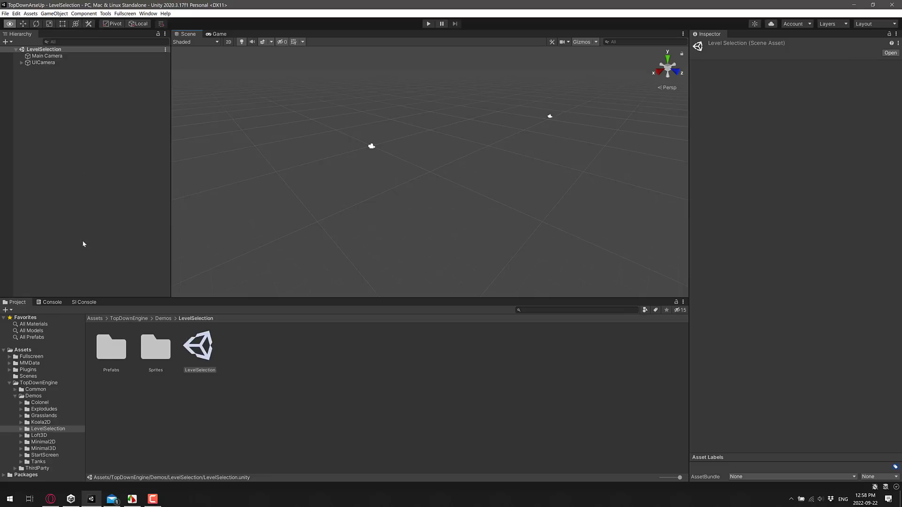
{"action": "left_click", "coordinate": [40, 423]}
{"action": "left_click", "coordinate": [20, 422]}
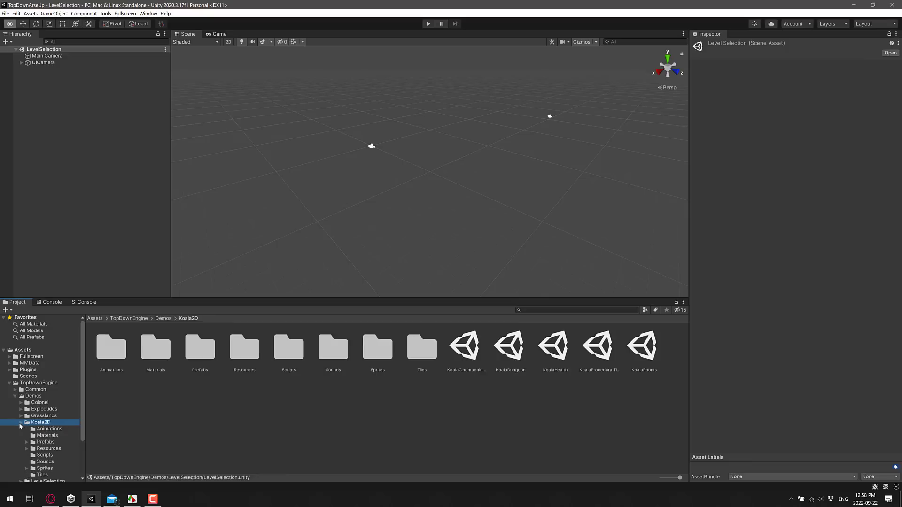
{"action": "scroll", "coordinate": [65, 450], "scroll_direction": "down", "scroll_amount": 2}
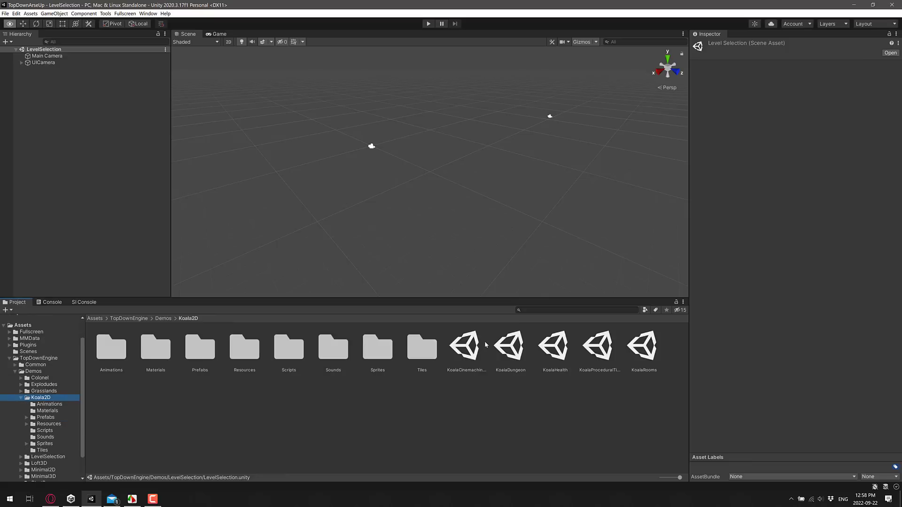
{"action": "left_click", "coordinate": [508, 348]}
{"action": "double_click", "coordinate": [507, 348]}
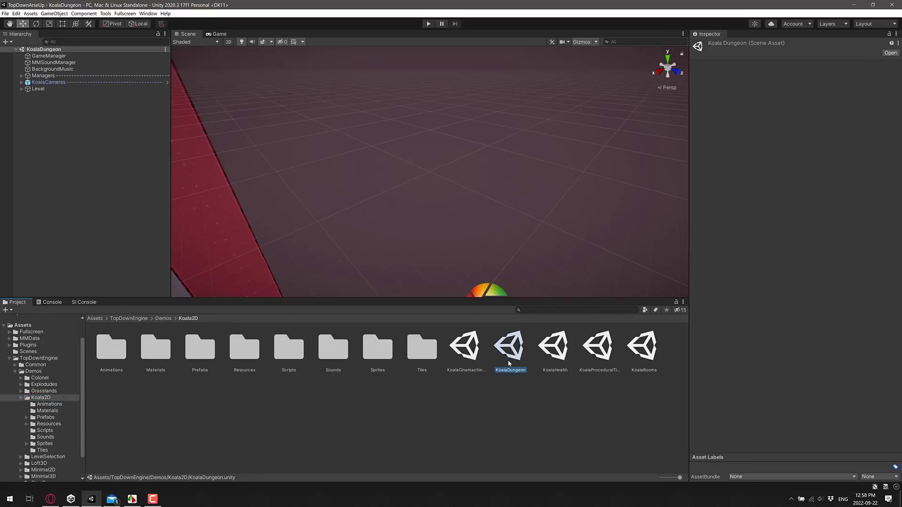
Examine the whole dungeon layout and the settings of the MMSoundManager, LevelManager and Inventories objects, including the inventories' children.
{"action": "right_click_drag", "start_coordinate": [412, 236], "coordinate": [331, 167]}
{"action": "key", "text": "a"}
{"action": "key", "text": "w"}
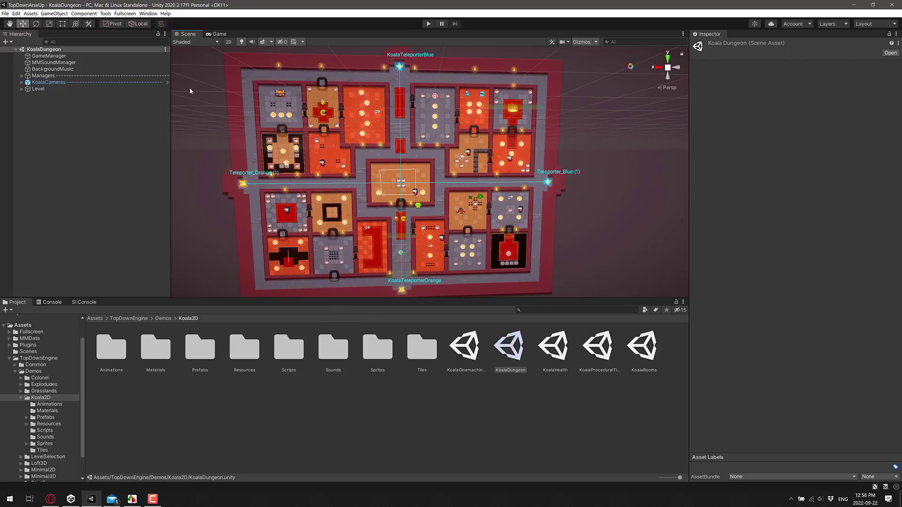
{"action": "left_click", "coordinate": [22, 76]}
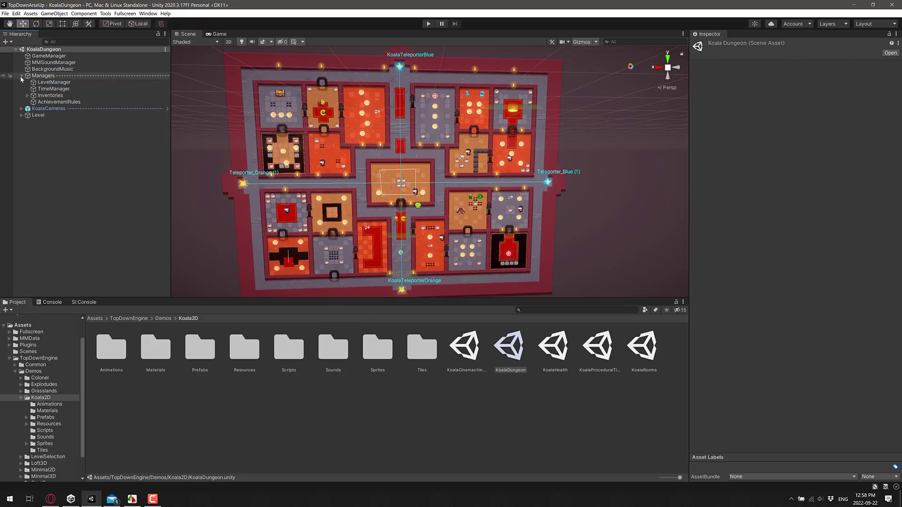
{"action": "left_click", "coordinate": [56, 66]}
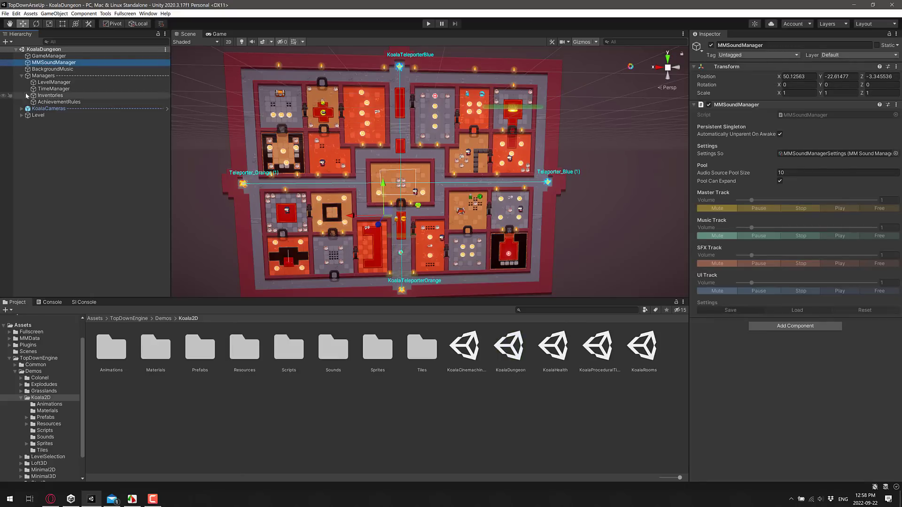
{"action": "left_click", "coordinate": [46, 83]}
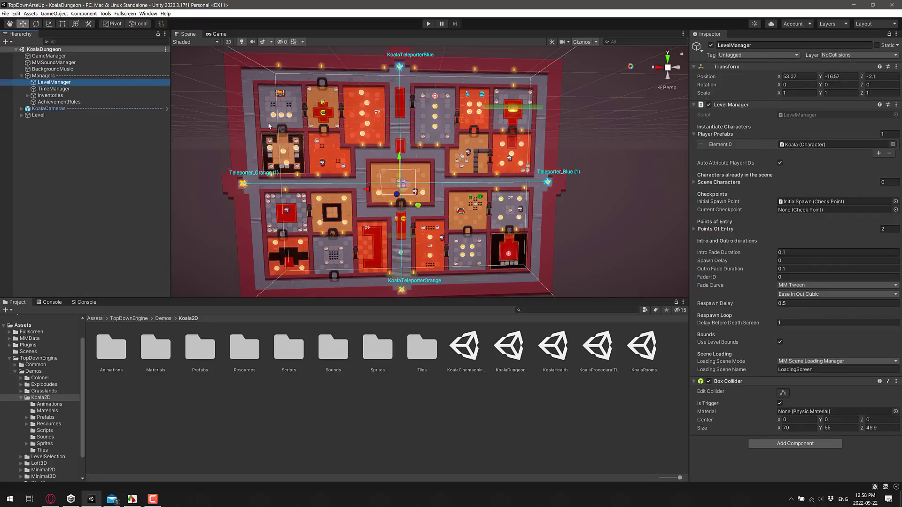
{"action": "left_click", "coordinate": [44, 95]}
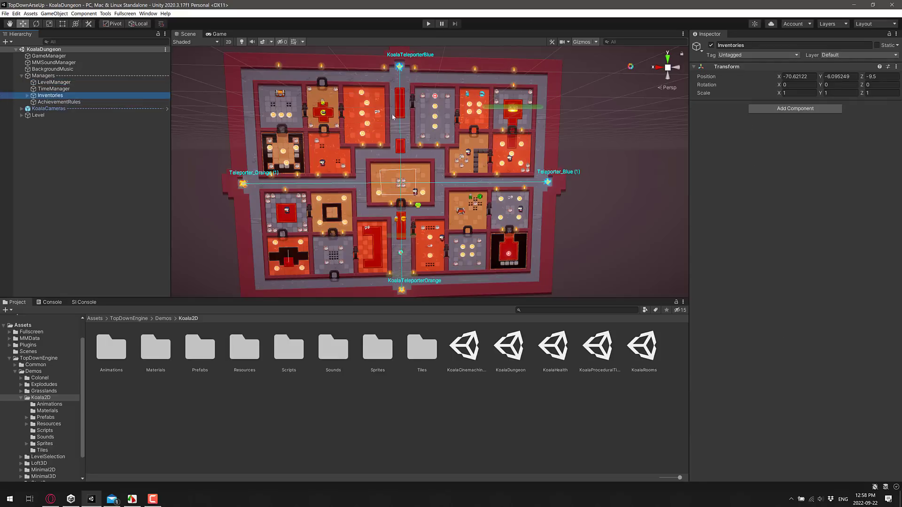
{"action": "left_click", "coordinate": [27, 95]}
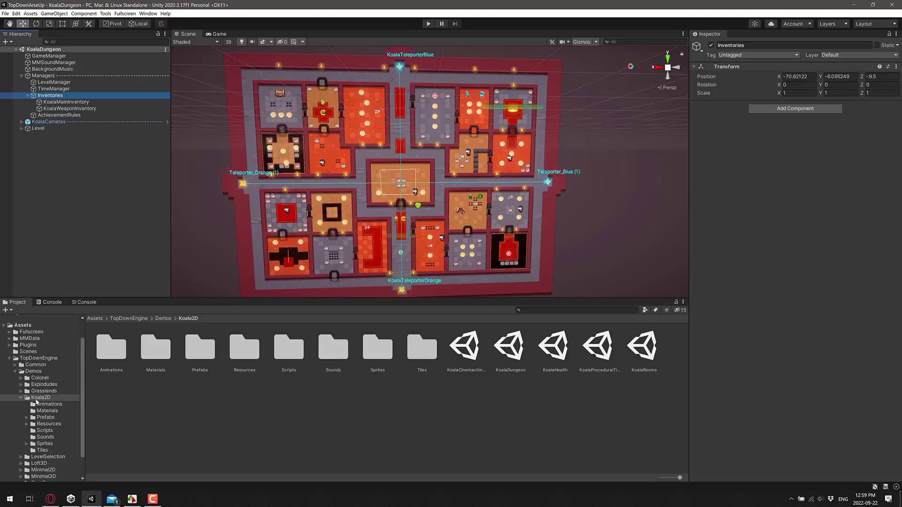
Open the Explodudes scene from its demo folder and show the whole arena in the 3D Scene view.
{"action": "left_click", "coordinate": [41, 384]}
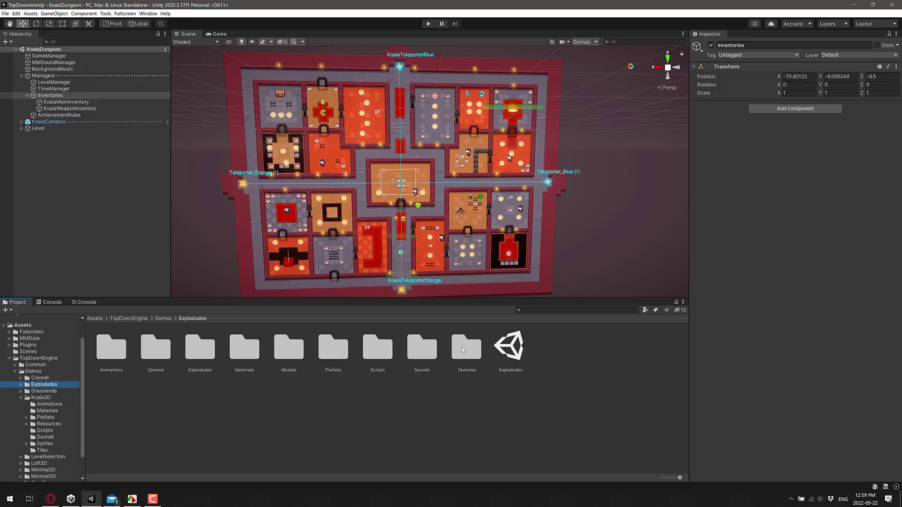
{"action": "left_click", "coordinate": [509, 345]}
{"action": "double_click", "coordinate": [509, 345]}
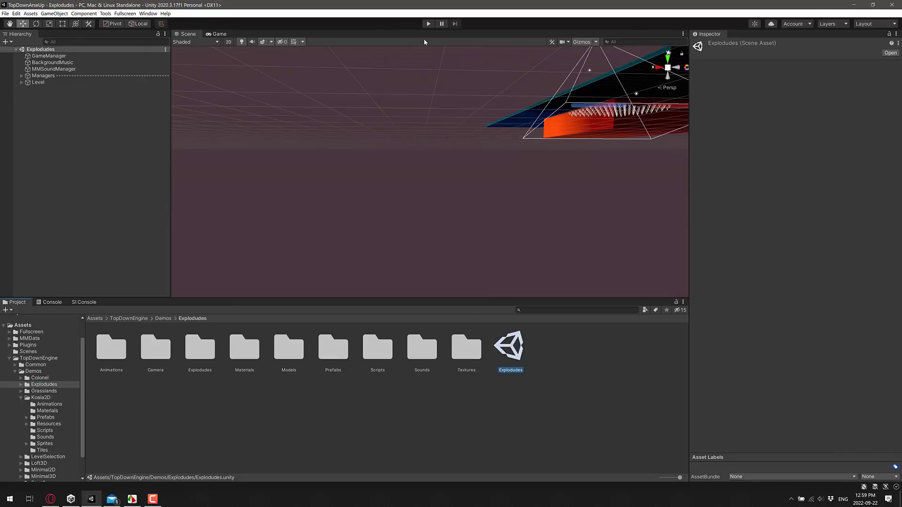
{"action": "left_click", "coordinate": [229, 42]}
{"action": "middle_click_drag", "start_coordinate": [346, 188], "coordinate": [332, 201]}
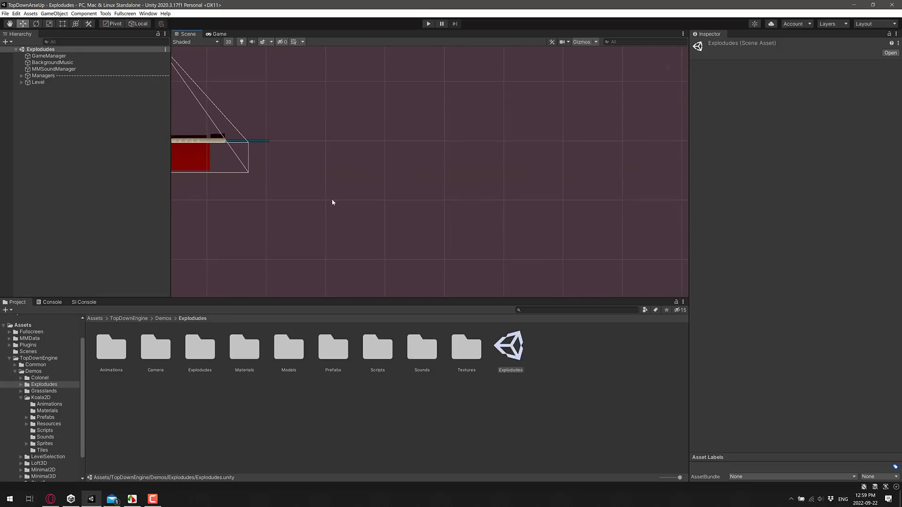
{"action": "left_click", "coordinate": [229, 42]}
{"action": "left_click_drag", "start_coordinate": [287, 109], "coordinate": [575, 185], "text": "alt"}
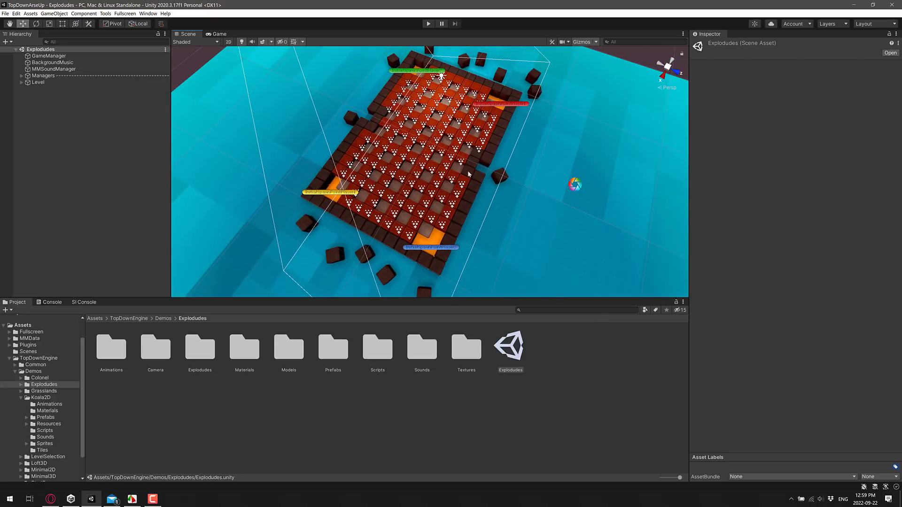
Run the Explodudes demo in the Game view, stop it, and expand the Level object to examine its children.
{"action": "left_click", "coordinate": [429, 24]}
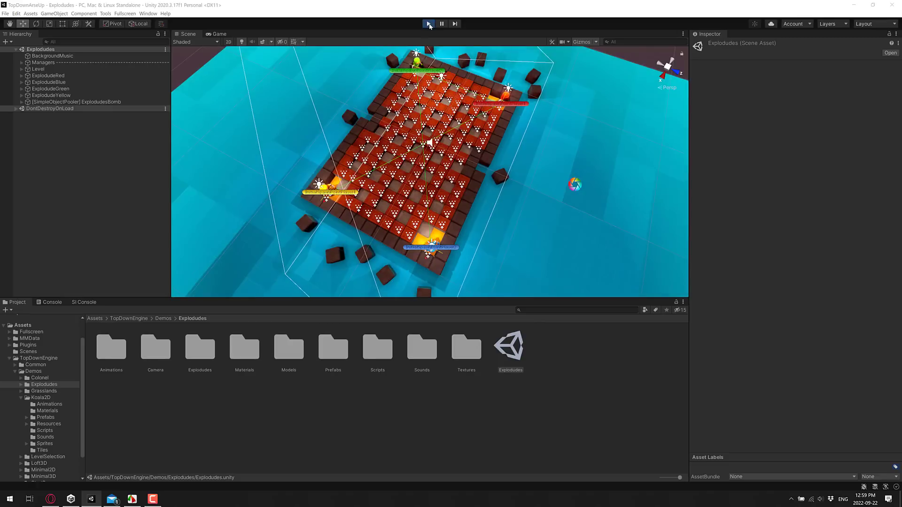
{"action": "left_click", "coordinate": [217, 34]}
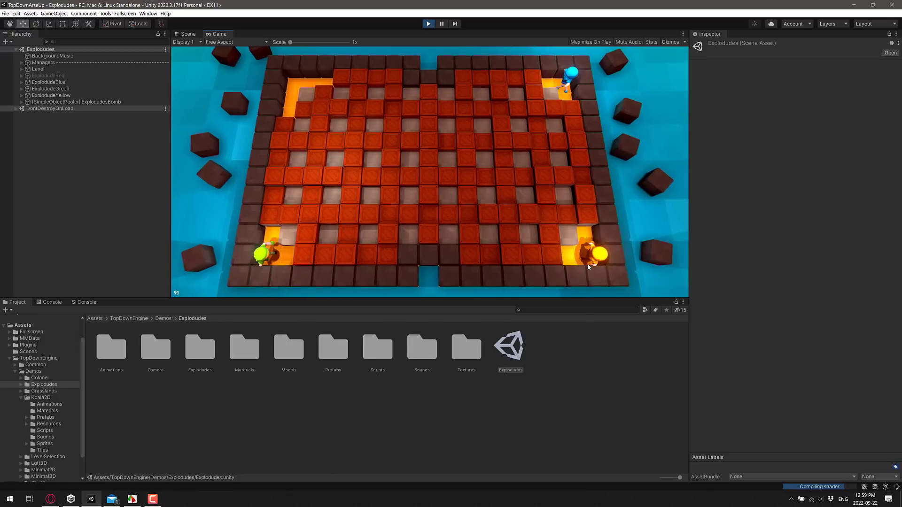
{"action": "left_click", "coordinate": [431, 24]}
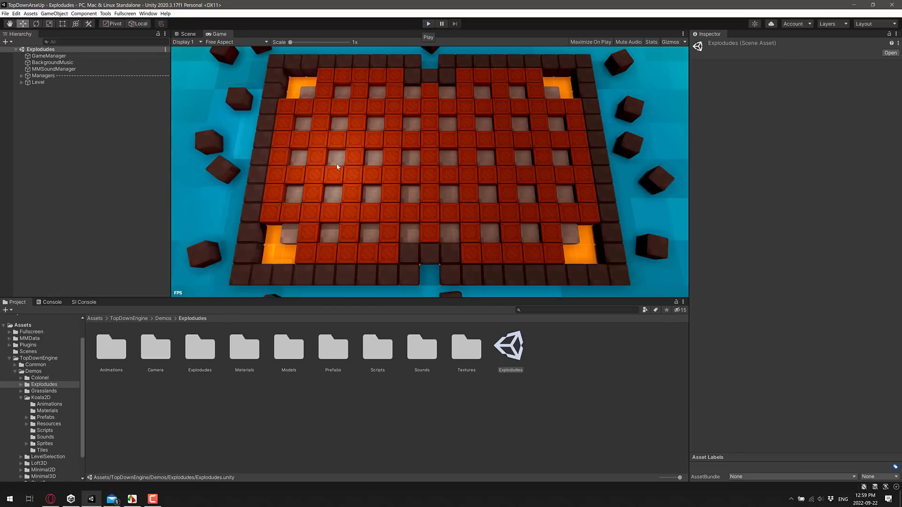
{"action": "left_click", "coordinate": [21, 83]}
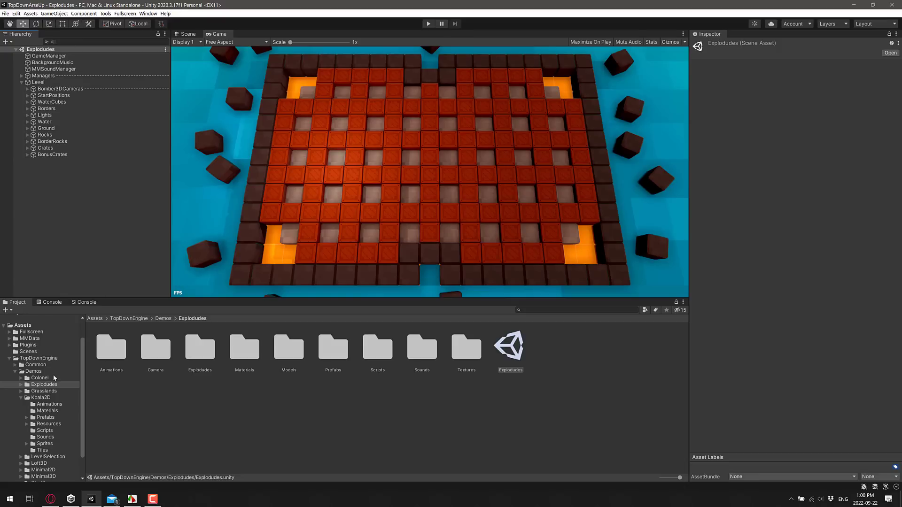
Open the MinimalScene3D scene from the Minimal3D demo folder and display its floor in the Scene view.
{"action": "scroll", "coordinate": [52, 375], "scroll_direction": "down", "scroll_amount": 3}
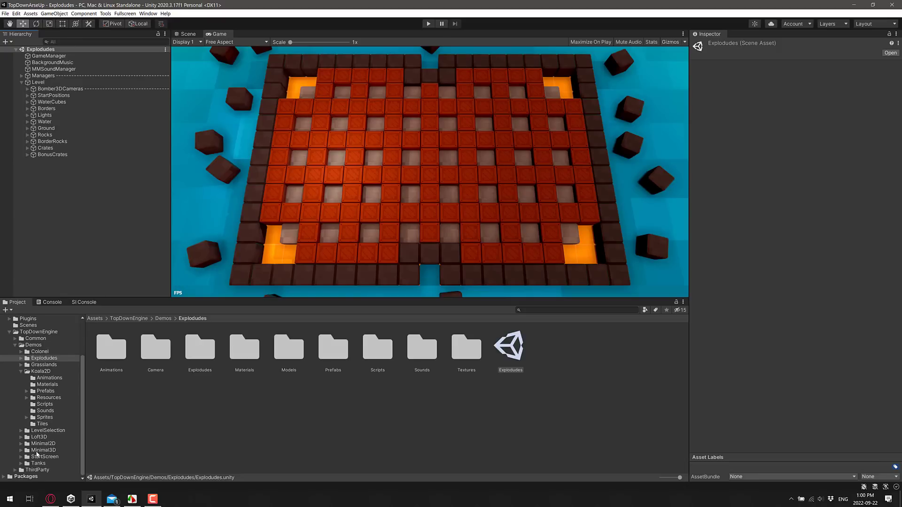
{"action": "left_click", "coordinate": [37, 450]}
{"action": "left_click", "coordinate": [38, 445]}
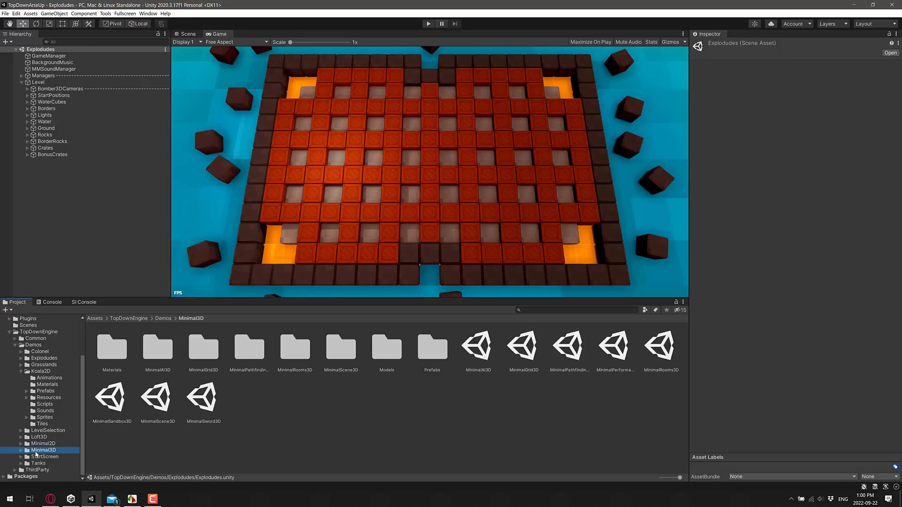
{"action": "left_click", "coordinate": [37, 450]}
{"action": "left_click", "coordinate": [477, 349]}
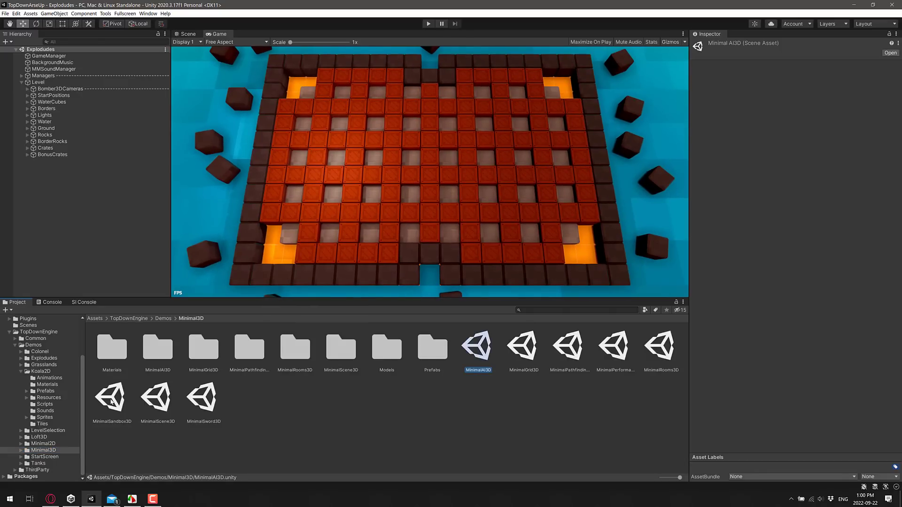
{"action": "double_click", "coordinate": [158, 398]}
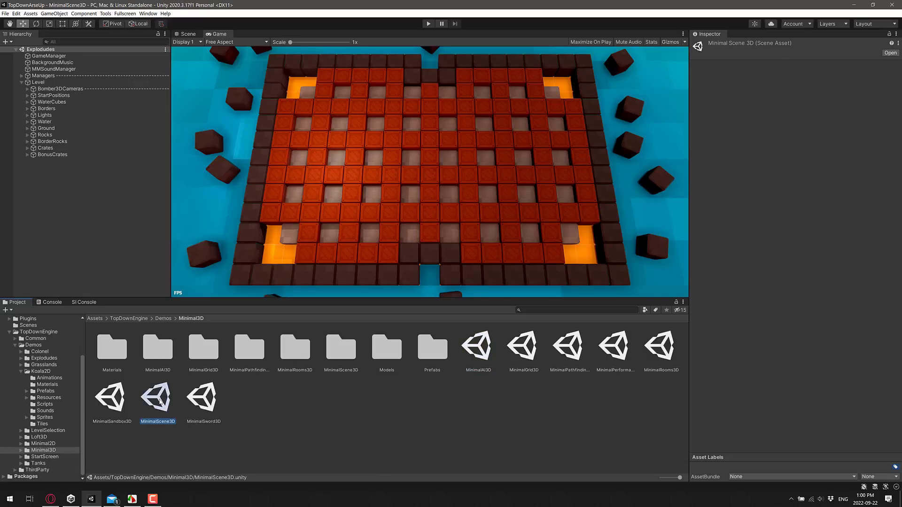
{"action": "left_click", "coordinate": [482, 127]}
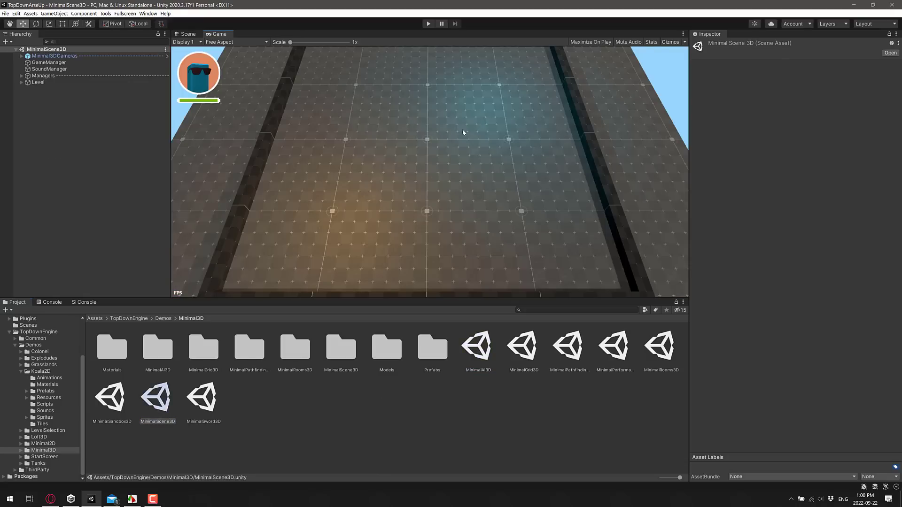
{"action": "left_click", "coordinate": [189, 34]}
{"action": "right_click_drag", "start_coordinate": [437, 141], "coordinate": [501, 141]}
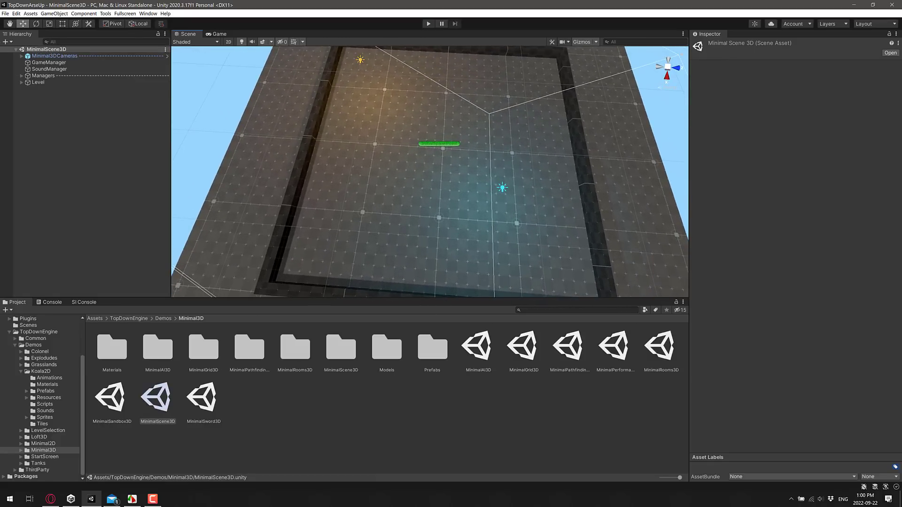
Create an empty game object at the scene's root level and name it with the character's first name.
{"action": "left_click", "coordinate": [10, 42]}
{"action": "left_click", "coordinate": [23, 51]}
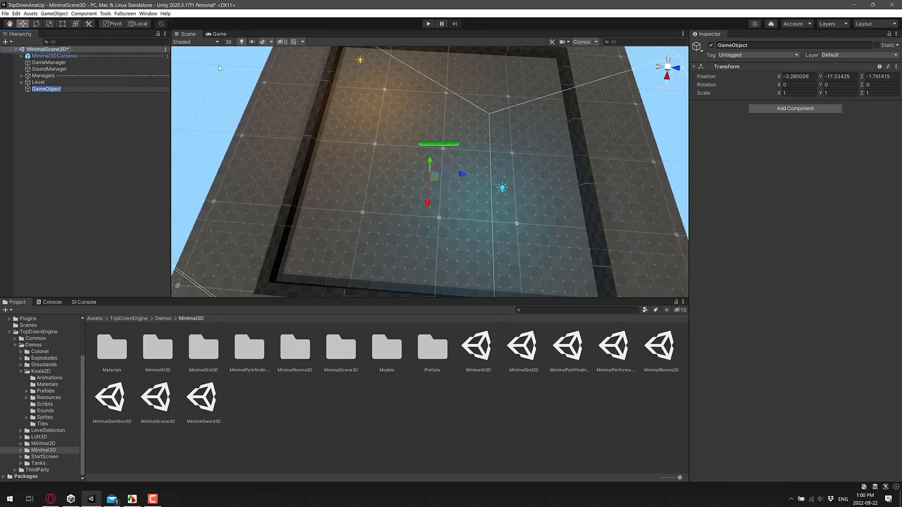
{"action": "type", "text": "Mike"}
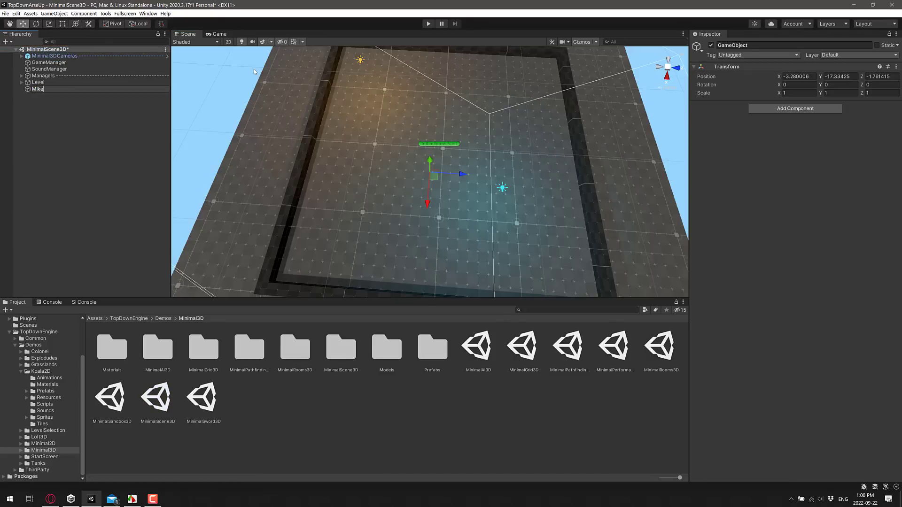
{"action": "key", "text": "Return"}
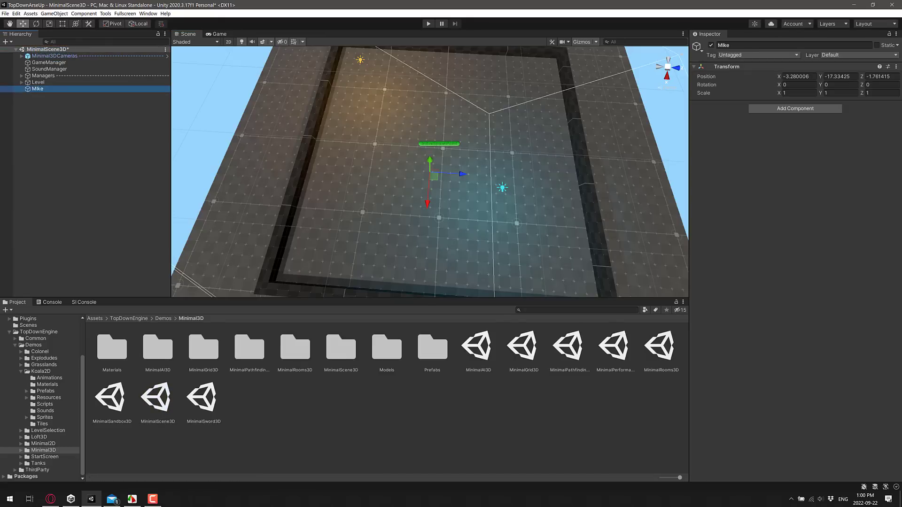
Add a 3D Cube as a child of the new empty object and remove the cube's Box Collider component.
{"action": "right_click", "coordinate": [41, 89]}
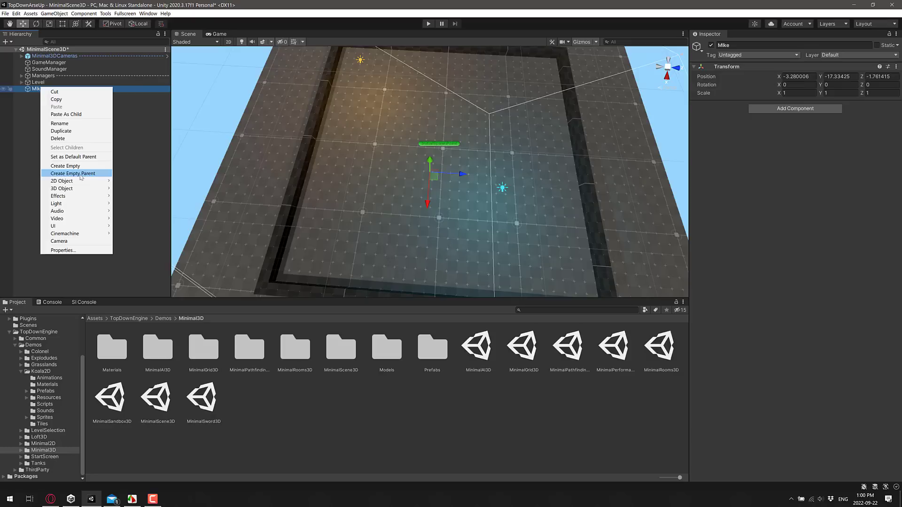
{"action": "mouse_move", "coordinate": [79, 189]}
{"action": "left_click", "coordinate": [139, 192]}
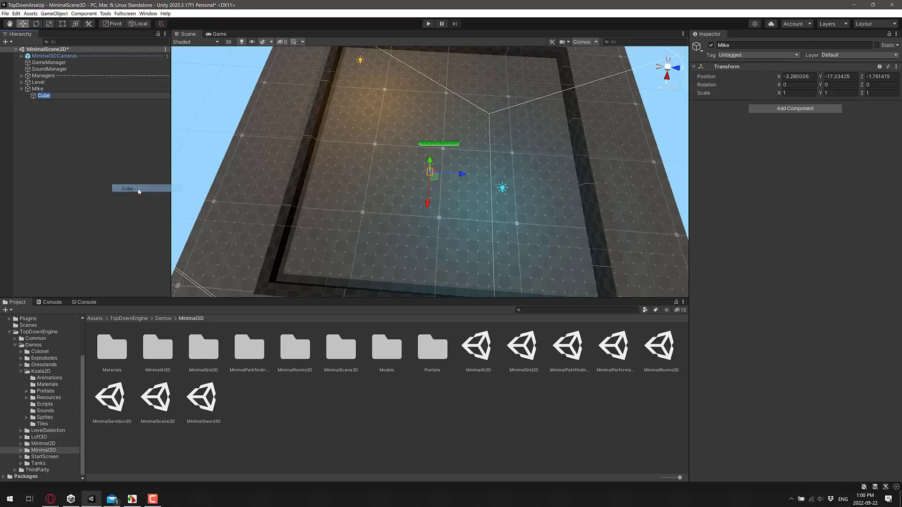
{"action": "left_click", "coordinate": [896, 263]}
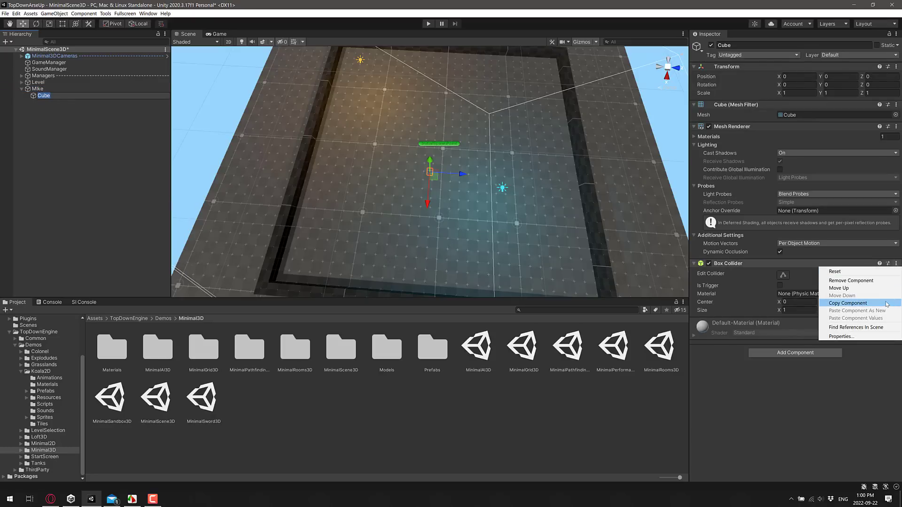
{"action": "left_click", "coordinate": [859, 281]}
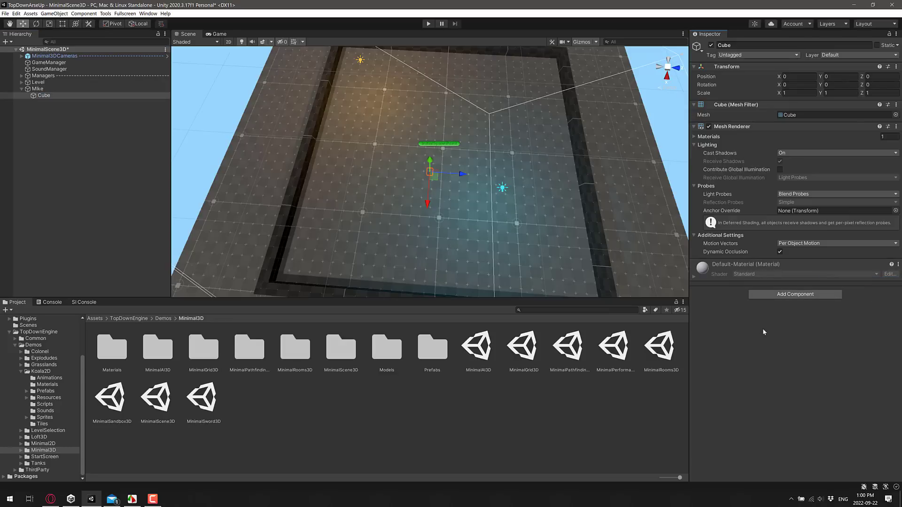
{"action": "left_click", "coordinate": [124, 122]}
Add the TopDown Engine core Character component to the Cube's parent object and assign the Cube as its Character Model.
{"action": "left_click", "coordinate": [37, 88]}
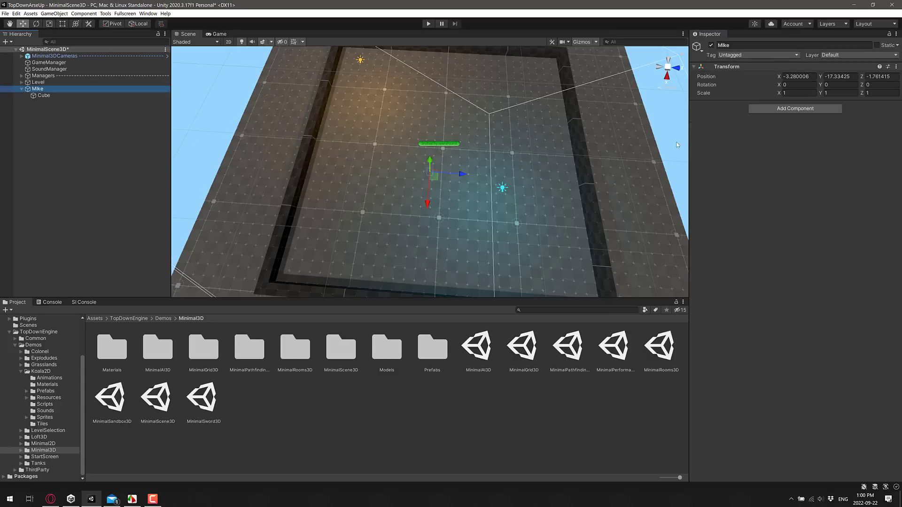
{"action": "left_click", "coordinate": [796, 111]}
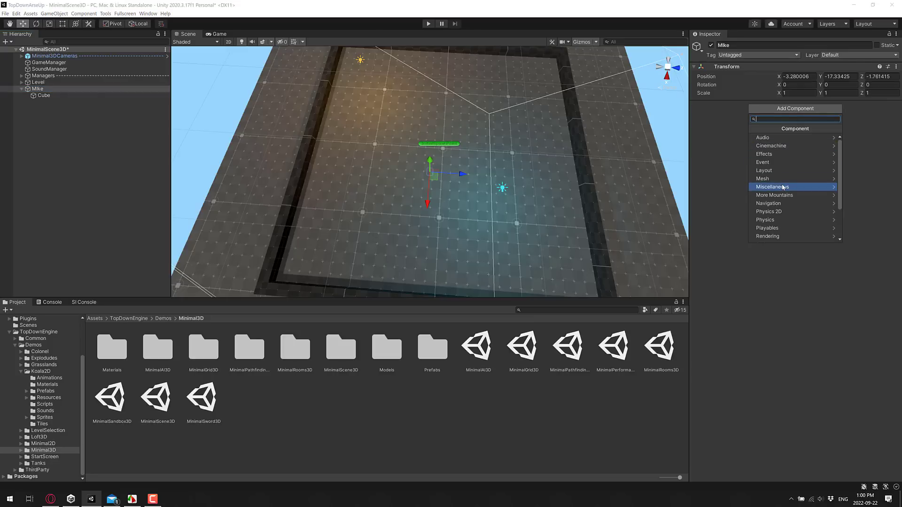
{"action": "left_click", "coordinate": [787, 195]}
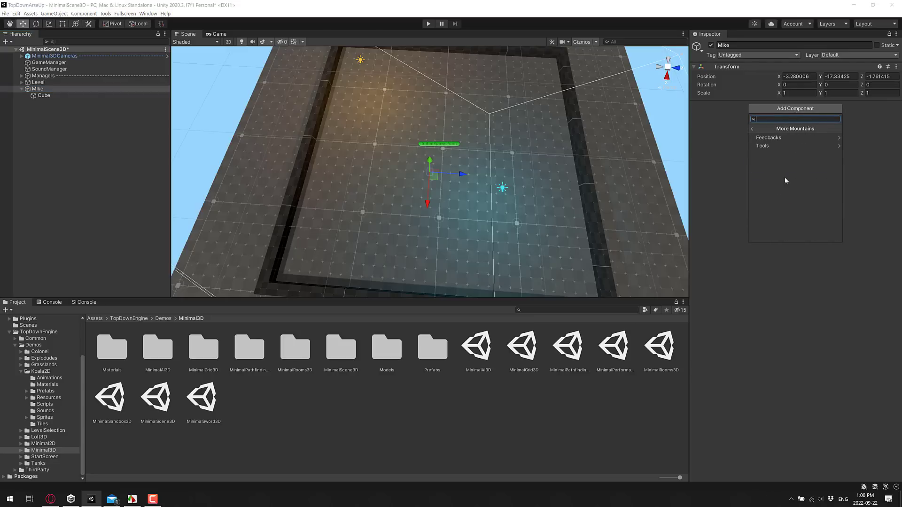
{"action": "left_click", "coordinate": [751, 131]}
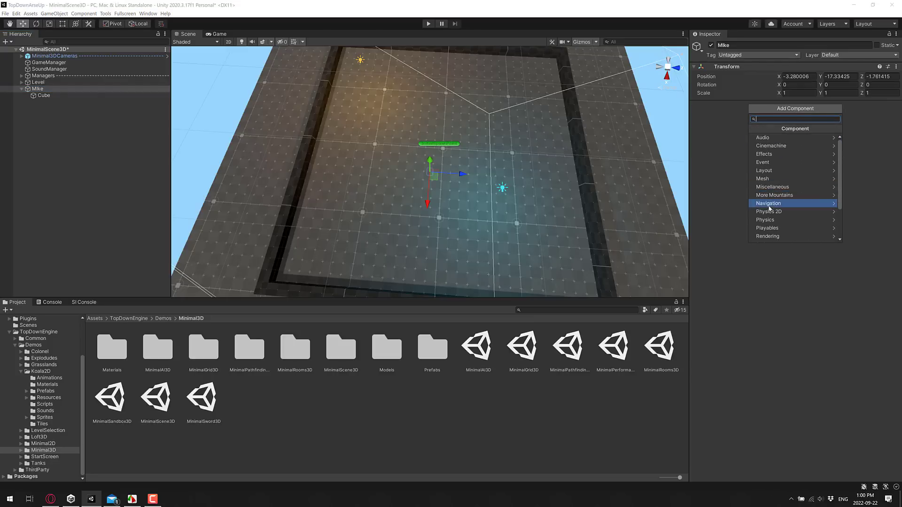
{"action": "left_click", "coordinate": [777, 214]}
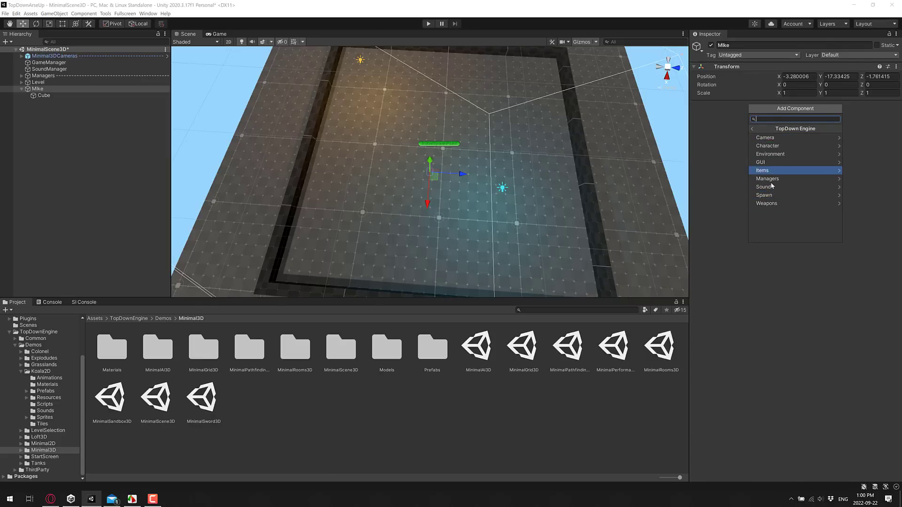
{"action": "left_click", "coordinate": [778, 146]}
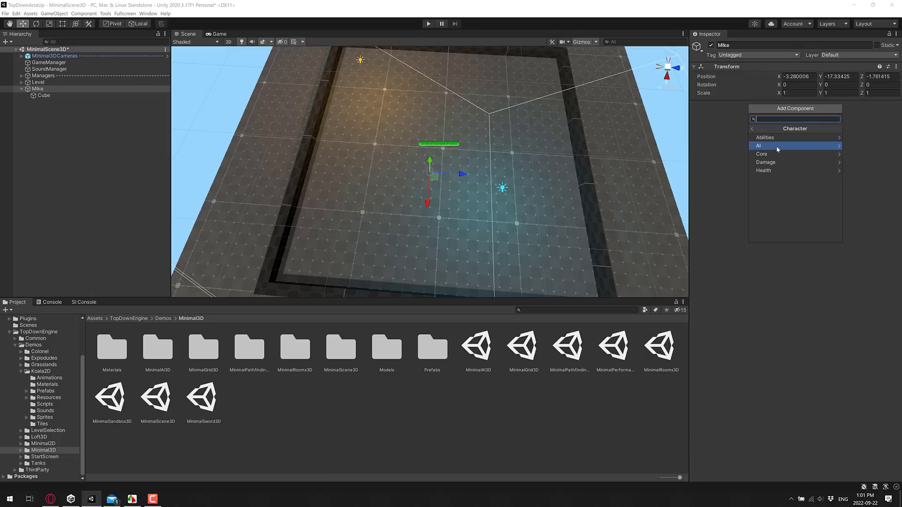
{"action": "left_click", "coordinate": [775, 147]}
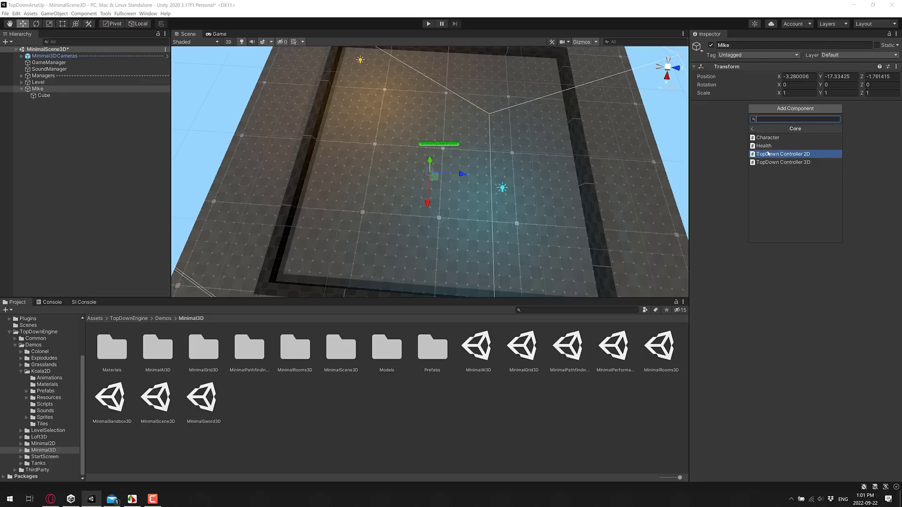
{"action": "left_click", "coordinate": [766, 140]}
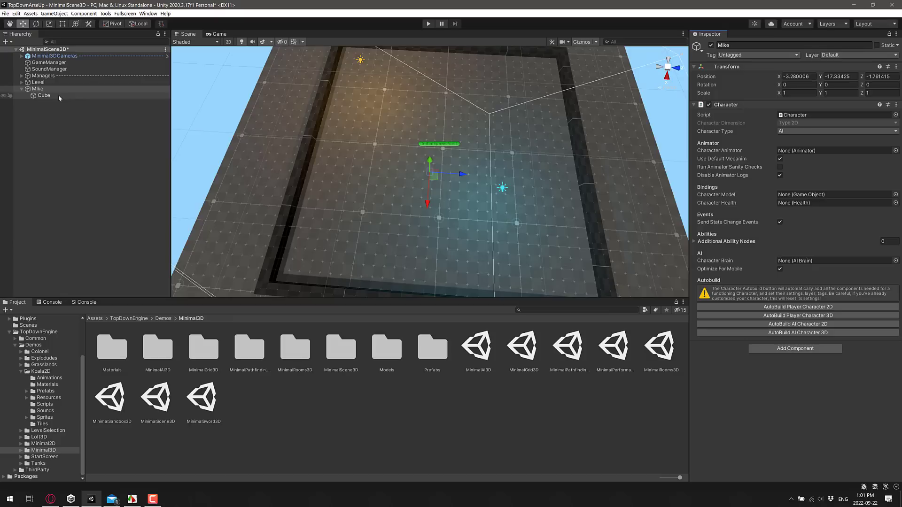
{"action": "left_click_drag", "start_coordinate": [44, 96], "coordinate": [823, 198]}
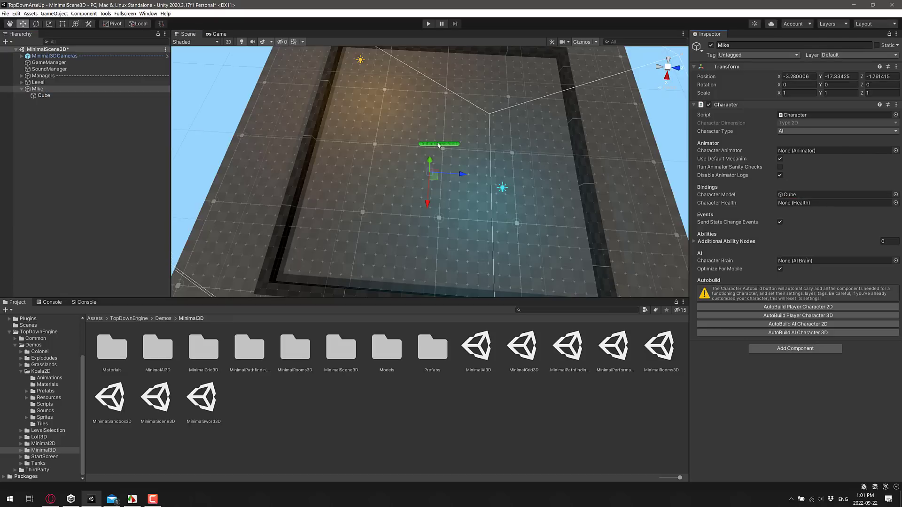
Set the character object's position to 0, 0, 0 and check the child Cube's transform.
{"action": "left_click", "coordinate": [800, 77]}
{"action": "type", "text": "0"}
{"action": "left_click", "coordinate": [838, 77]}
{"action": "type", "text": "0"}
{"action": "left_click", "coordinate": [878, 77]}
{"action": "type", "text": "0"}
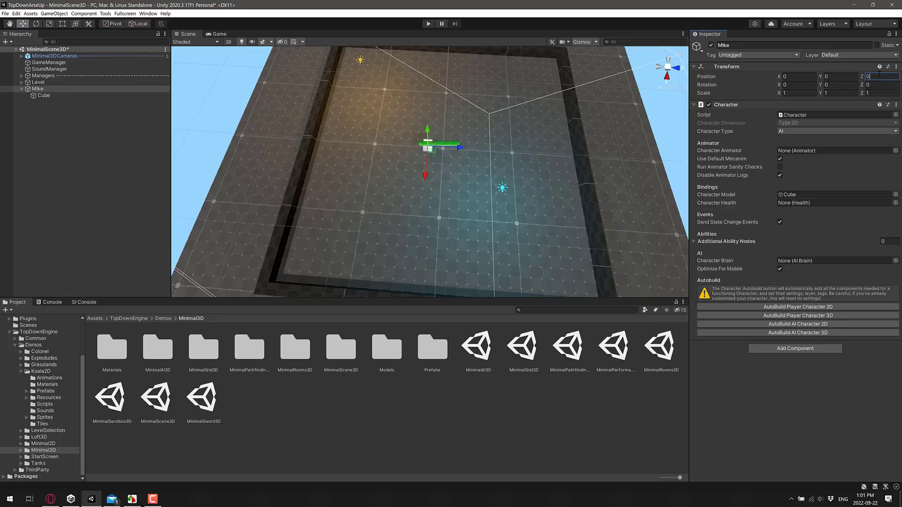
{"action": "left_click", "coordinate": [45, 95]}
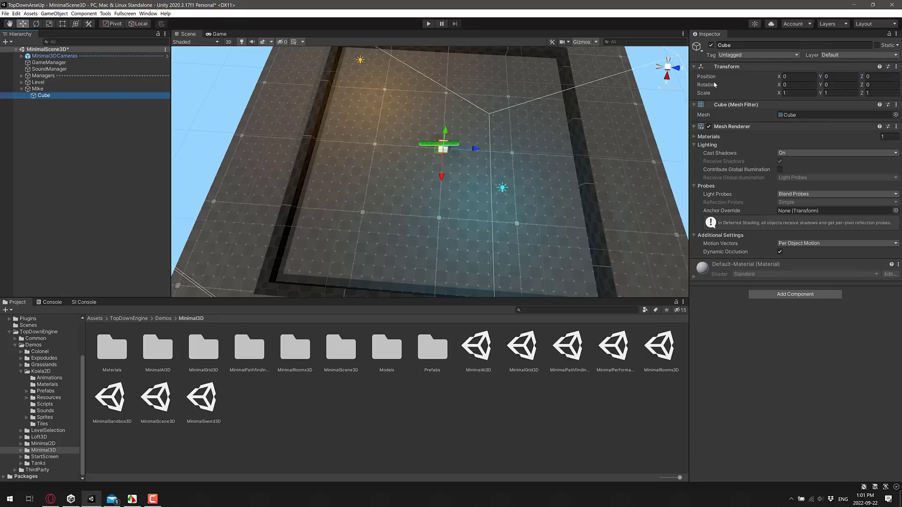
Autobuild the Cube's parent object as a 3D player character.
{"action": "left_click", "coordinate": [38, 88]}
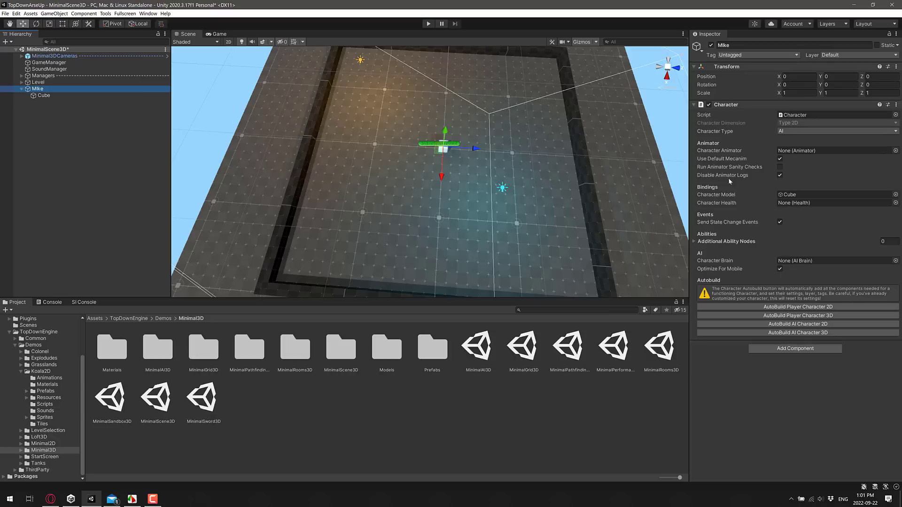
{"action": "scroll", "coordinate": [512, 159], "scroll_direction": "up", "scroll_amount": 5}
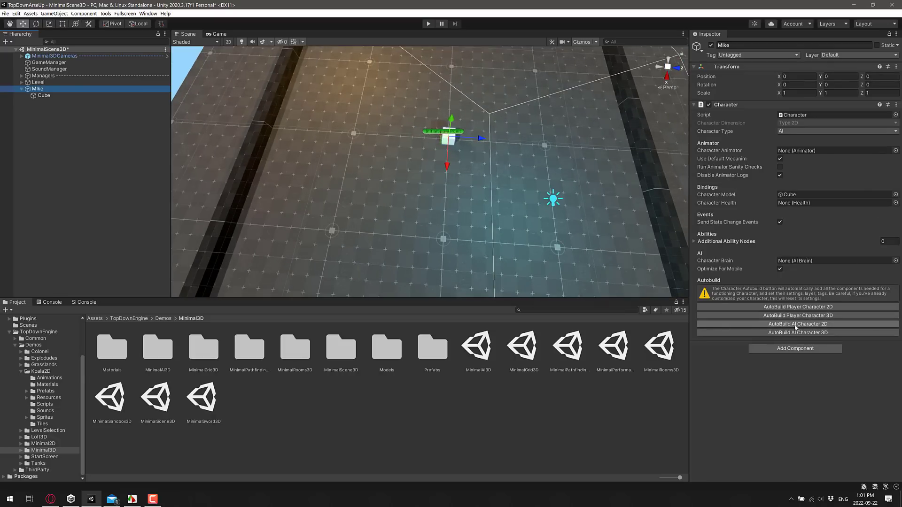
{"action": "left_click", "coordinate": [791, 316]}
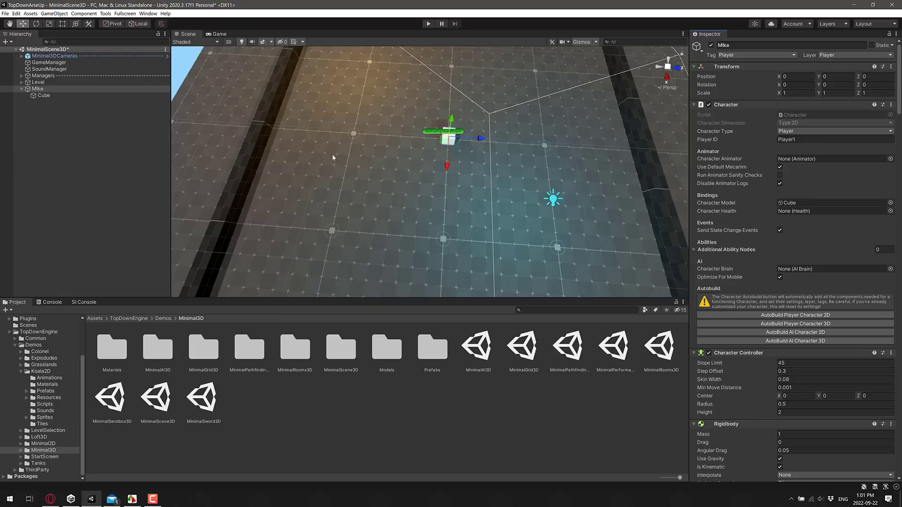
Review the settings of the components on the autobuilt character, from TopDown Controller 3D through the movement, run and pause abilities.
{"action": "scroll", "coordinate": [756, 296], "scroll_direction": "down", "scroll_amount": 10}
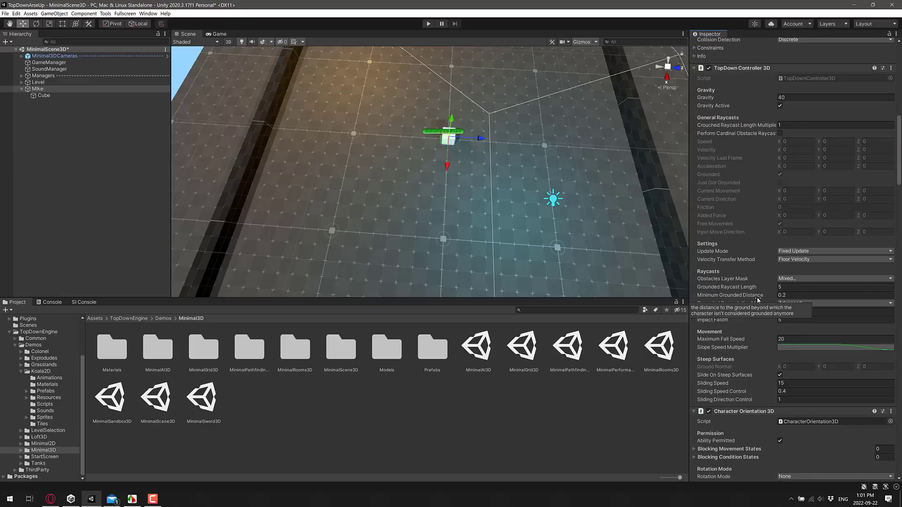
{"action": "scroll", "coordinate": [757, 297], "scroll_direction": "down", "scroll_amount": 15}
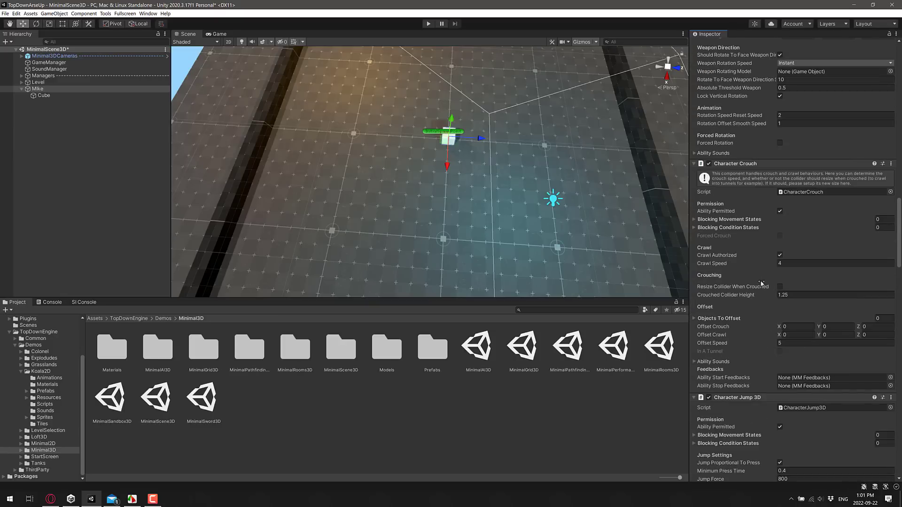
{"action": "scroll", "coordinate": [761, 282], "scroll_direction": "down", "scroll_amount": 20}
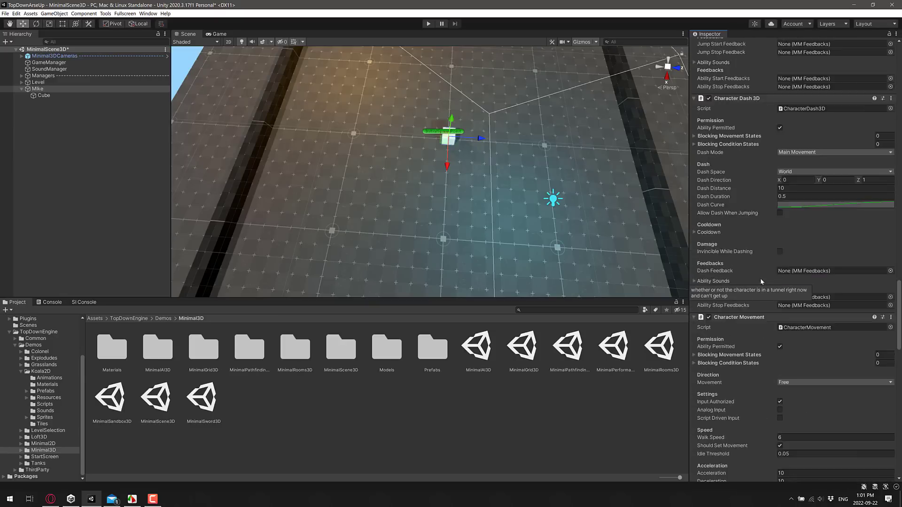
{"action": "scroll", "coordinate": [761, 279], "scroll_direction": "down", "scroll_amount": 5}
{"action": "scroll", "coordinate": [755, 369], "scroll_direction": "down", "scroll_amount": 3}
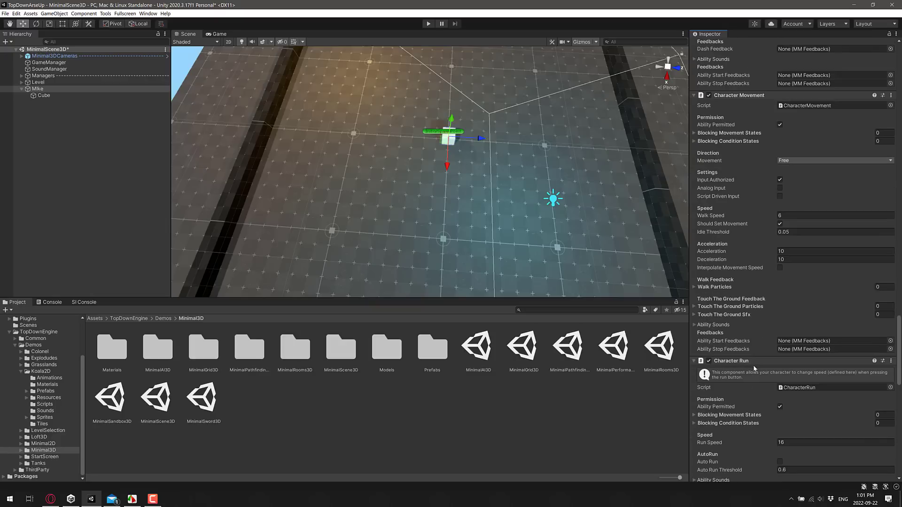
{"action": "scroll", "coordinate": [752, 300], "scroll_direction": "down", "scroll_amount": 12}
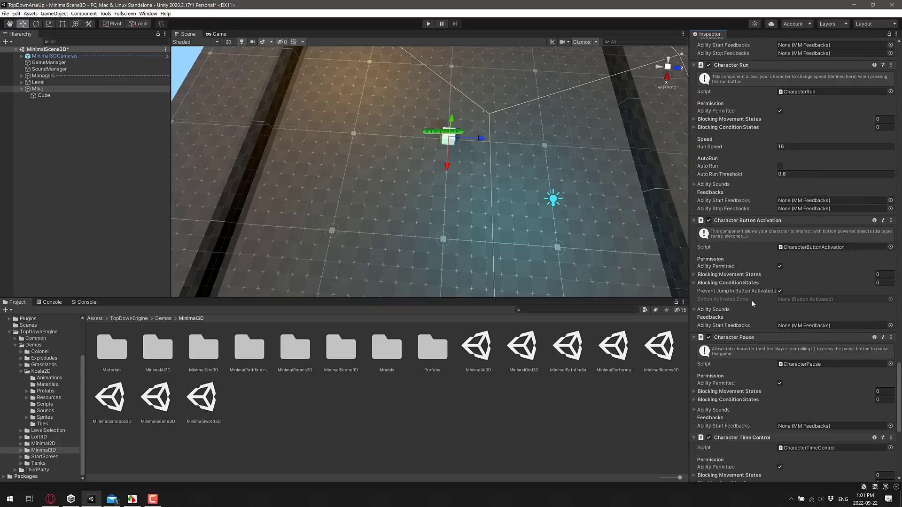
{"action": "scroll", "coordinate": [751, 300], "scroll_direction": "down", "scroll_amount": 3}
{"action": "scroll", "coordinate": [752, 300], "scroll_direction": "down", "scroll_amount": 6}
{"action": "scroll", "coordinate": [751, 294], "scroll_direction": "up", "scroll_amount": 20}
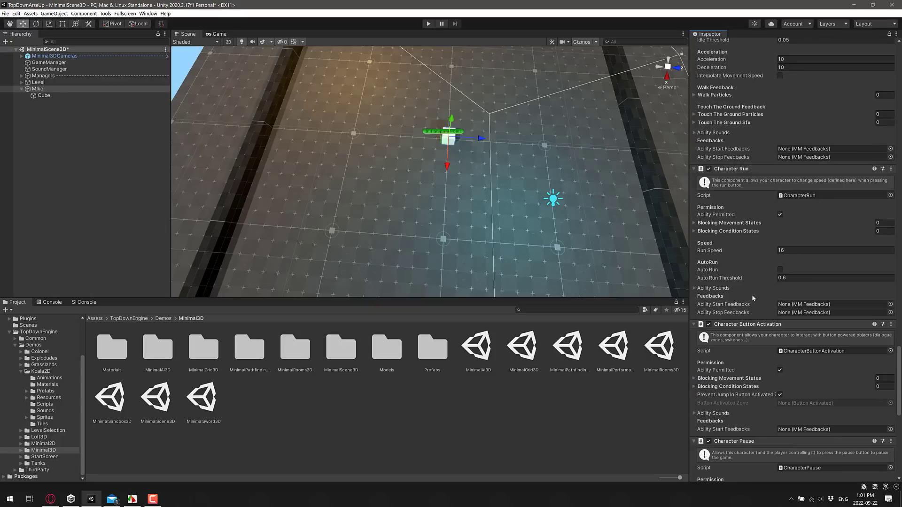
{"action": "scroll", "coordinate": [752, 297], "scroll_direction": "up", "scroll_amount": 3}
{"action": "scroll", "coordinate": [752, 296], "scroll_direction": "down", "scroll_amount": 3}
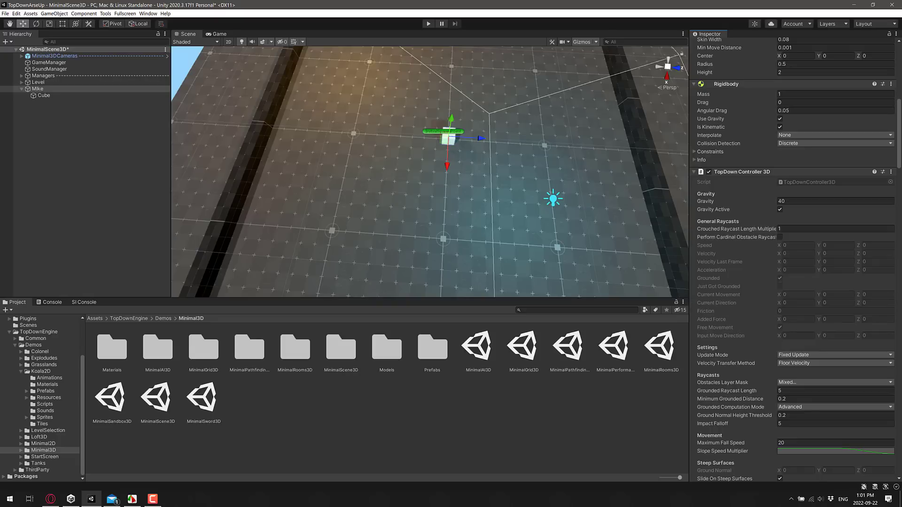
In Character Orientation 3D, set Rotation Mode to Movement Direction, assign the Cube as Movement Rotating Model, and save the scene.
{"action": "scroll", "coordinate": [793, 259], "scroll_direction": "down", "scroll_amount": 12}
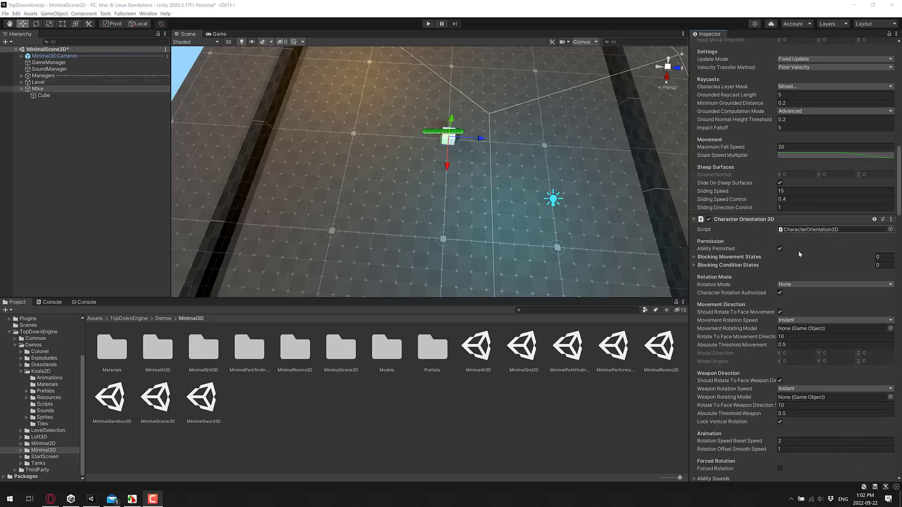
{"action": "left_click", "coordinate": [798, 284]}
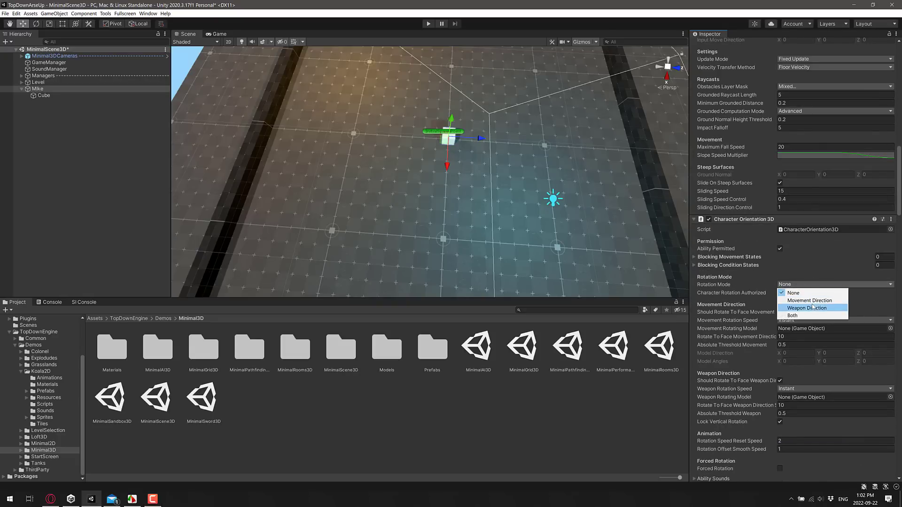
{"action": "left_click", "coordinate": [810, 301]}
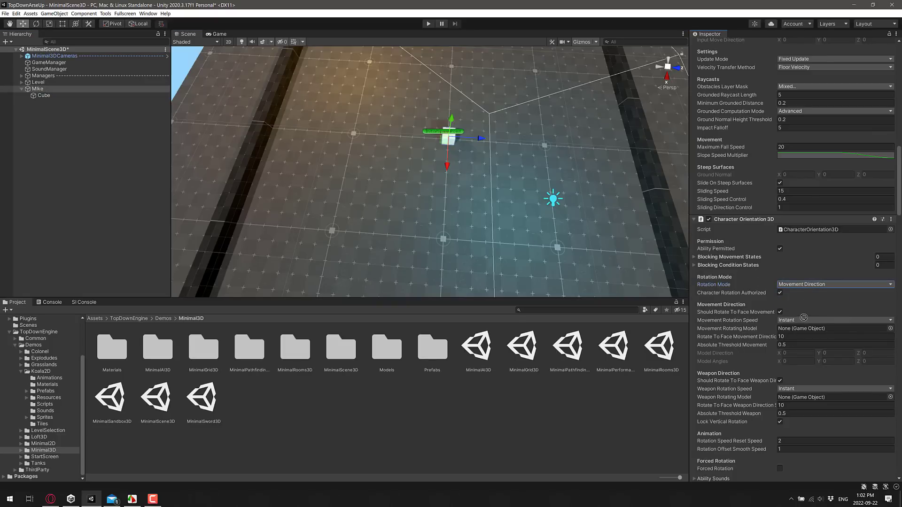
{"action": "left_click_drag", "start_coordinate": [804, 317], "coordinate": [831, 328]}
{"action": "key", "text": "ctrl+s"}
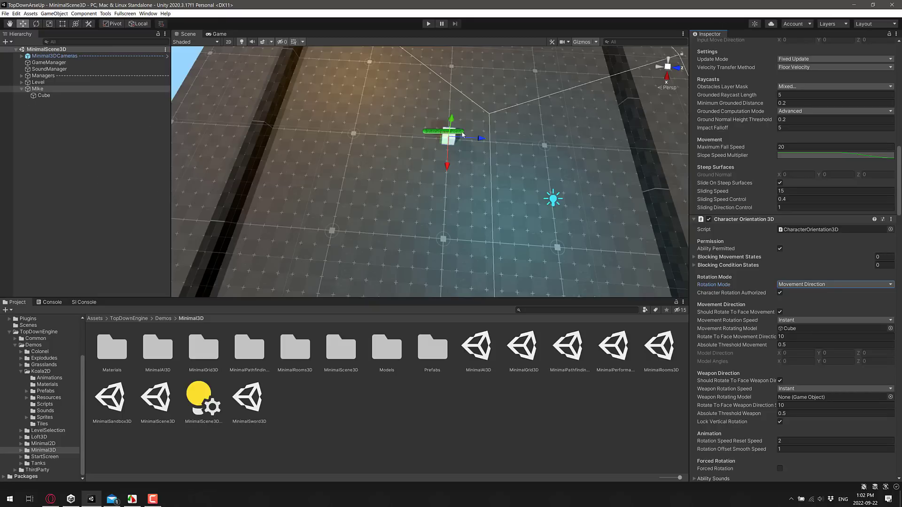
Turn the character object into a prefab in the root Assets folder and delete its instance from the scene.
{"action": "left_click", "coordinate": [37, 90]}
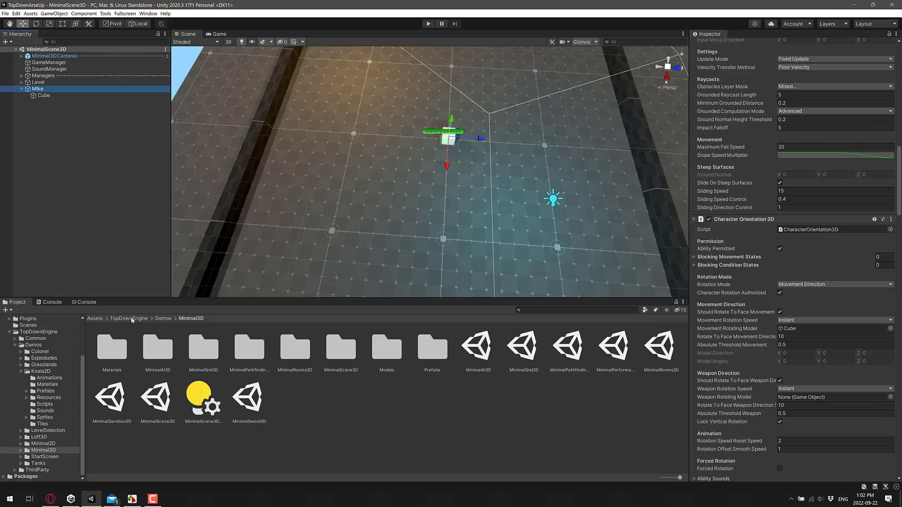
{"action": "left_click", "coordinate": [94, 318]}
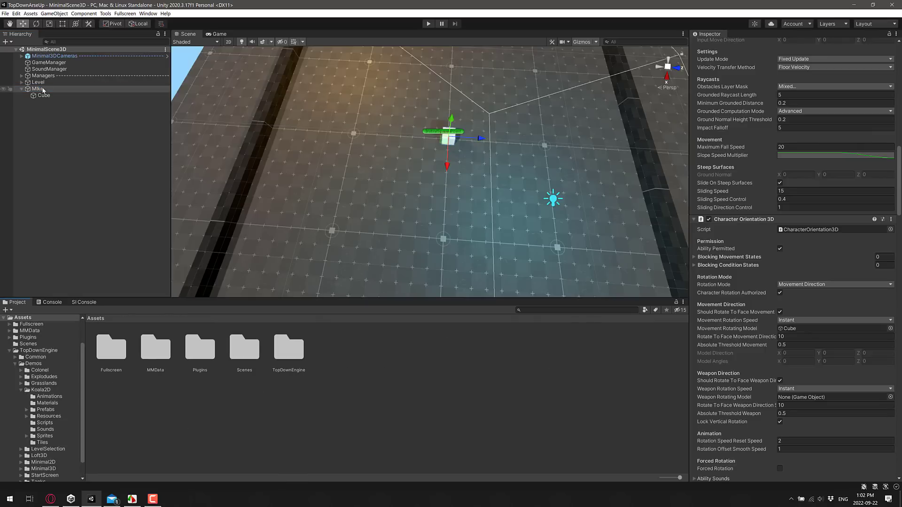
{"action": "left_click_drag", "start_coordinate": [389, 355], "coordinate": [394, 356]}
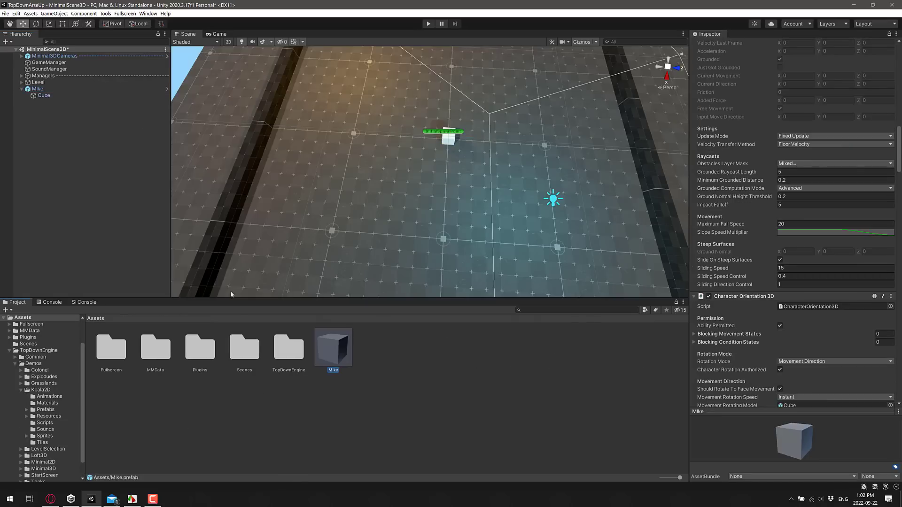
{"action": "left_click", "coordinate": [36, 89]}
{"action": "key", "text": "Delete"}
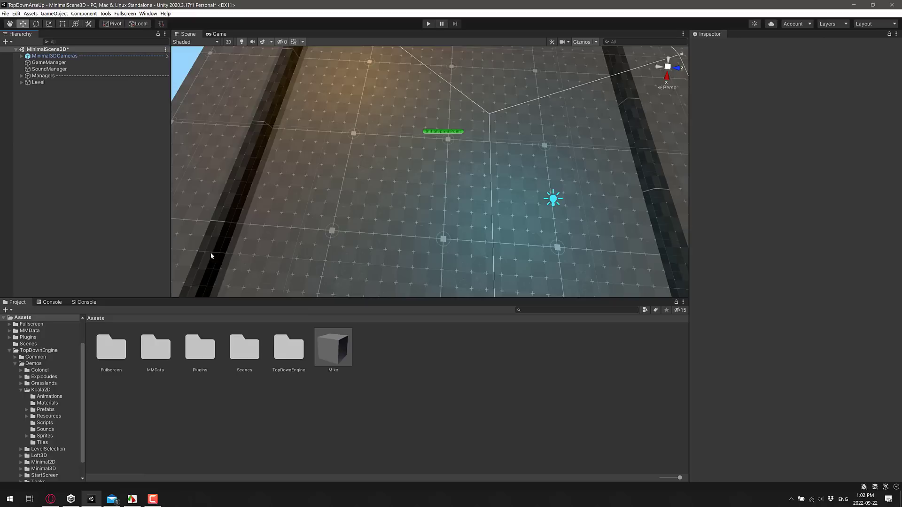
Assign the new character prefab to Element 0 of the LevelManager's Player Prefabs, then test the scene in Play mode and stop it.
{"action": "left_click", "coordinate": [22, 76]}
{"action": "left_click", "coordinate": [54, 83]}
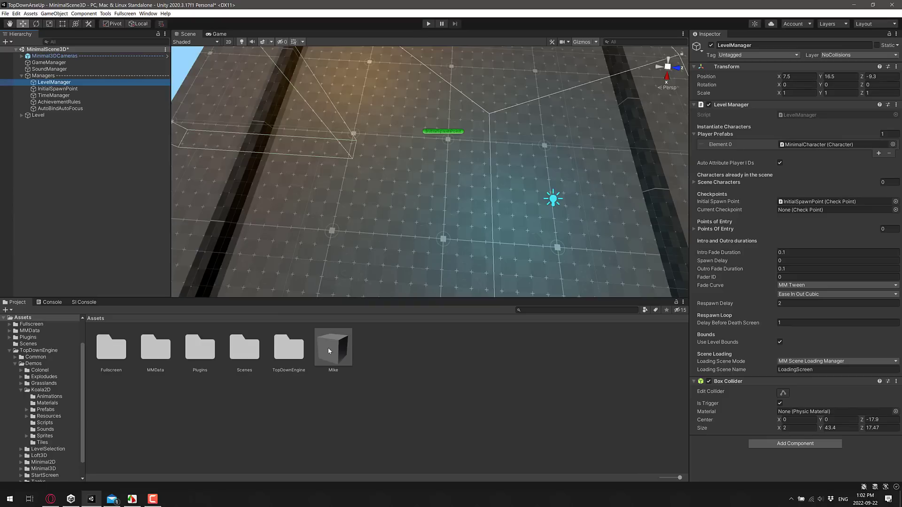
{"action": "left_click_drag", "start_coordinate": [329, 350], "coordinate": [826, 145]}
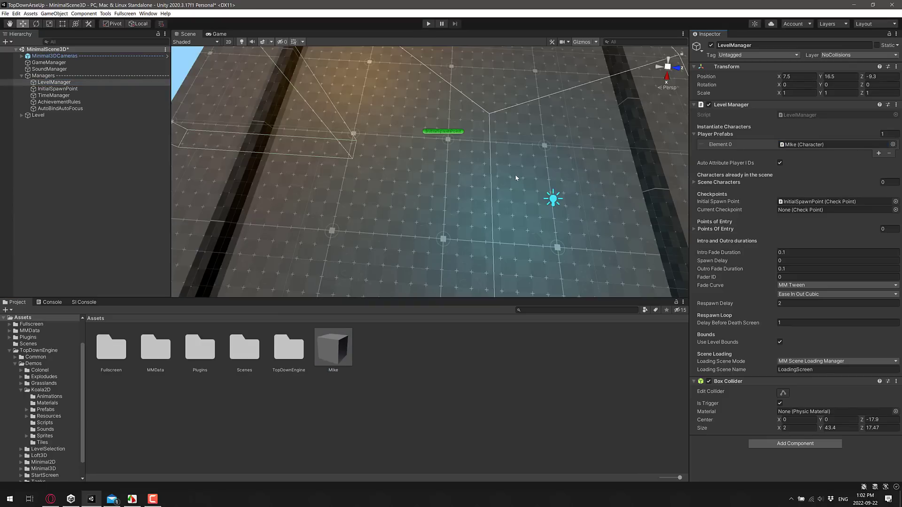
{"action": "left_click", "coordinate": [428, 25]}
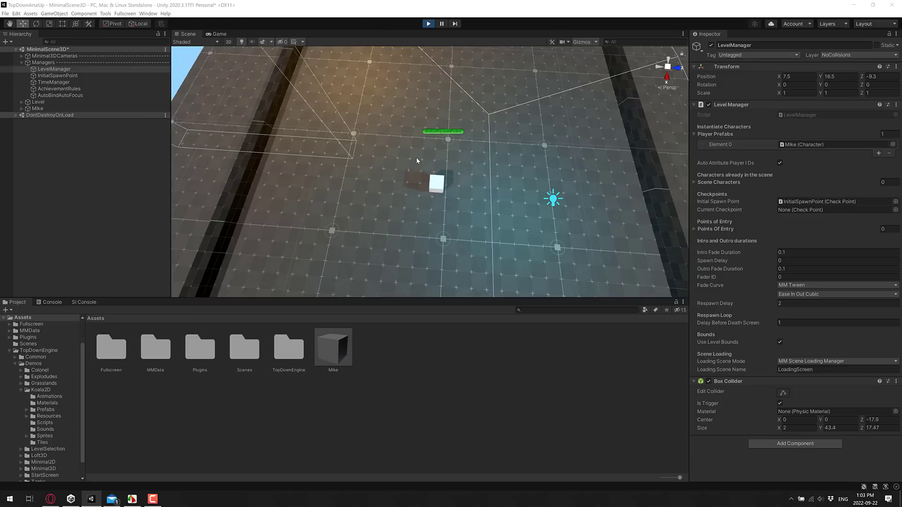
{"action": "left_click", "coordinate": [428, 23]}
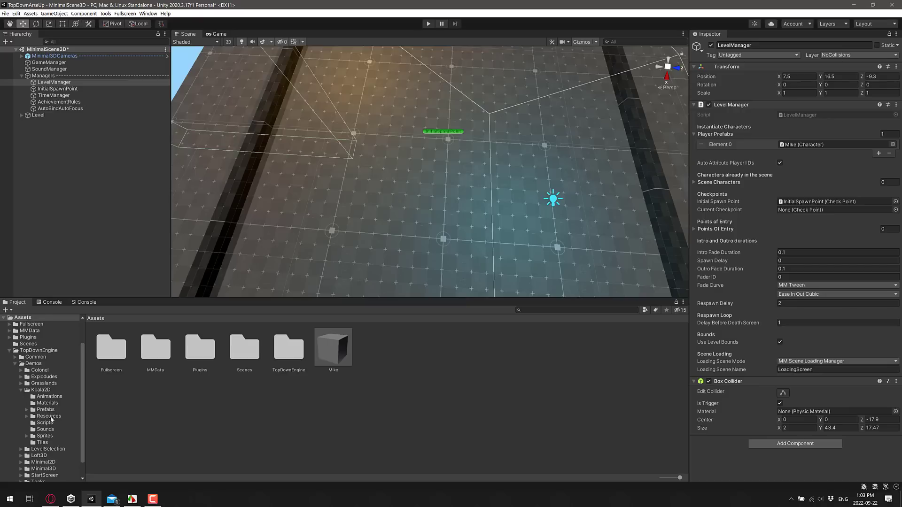
Open the Tanks demo scene from the TopDownEngine Demos folder, then test it in Play mode and stop it.
{"action": "scroll", "coordinate": [51, 421], "scroll_direction": "down", "scroll_amount": 2}
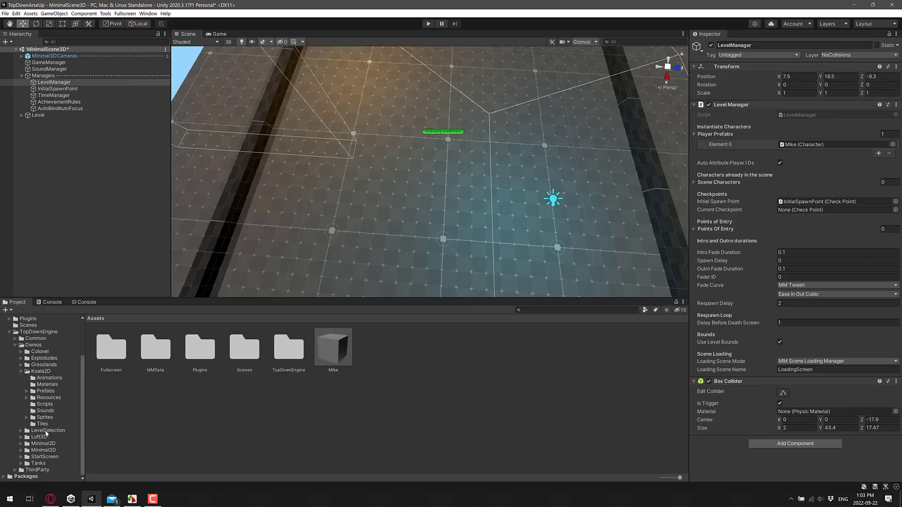
{"action": "left_click", "coordinate": [38, 463]}
{"action": "double_click", "coordinate": [421, 357]}
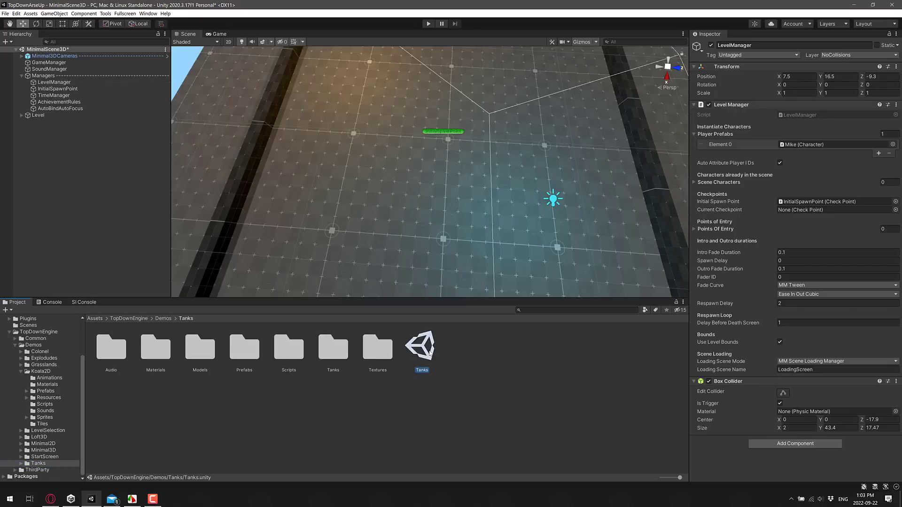
{"action": "left_click", "coordinate": [499, 266]}
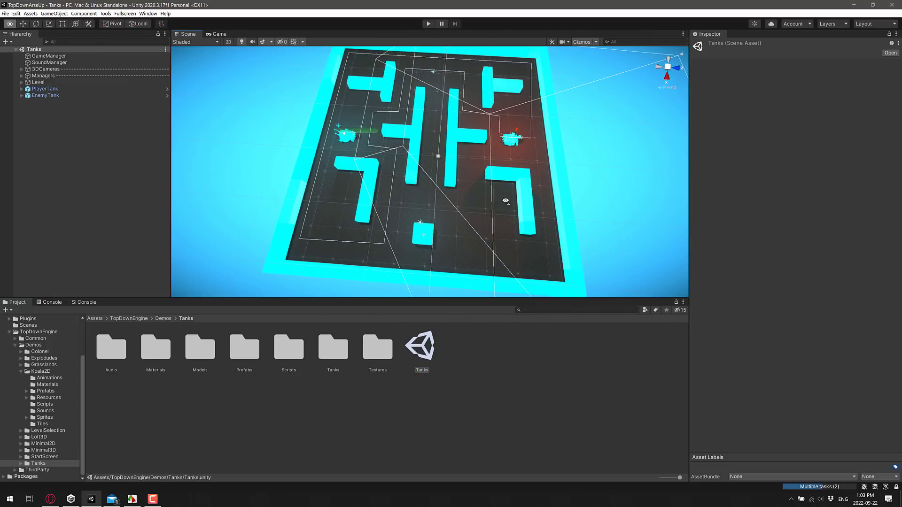
{"action": "left_click_drag", "start_coordinate": [496, 204], "coordinate": [508, 199], "text": "alt"}
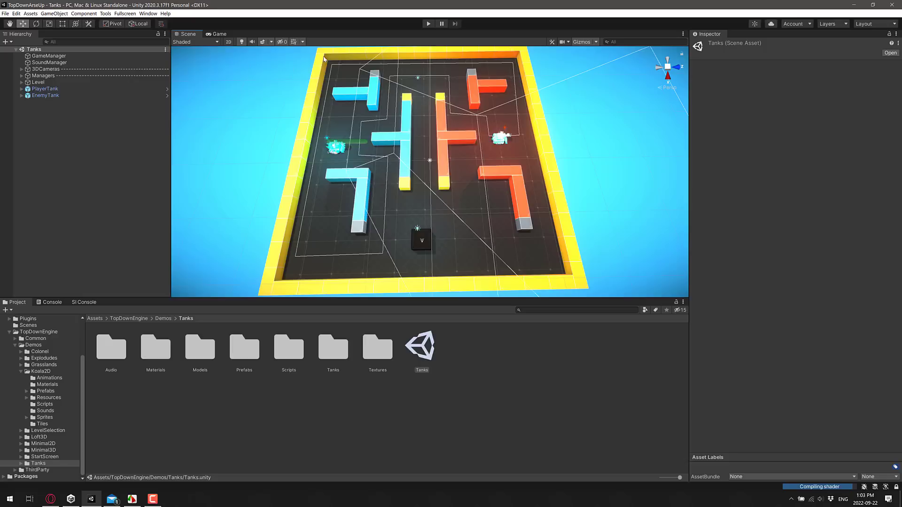
{"action": "left_click", "coordinate": [428, 24]}
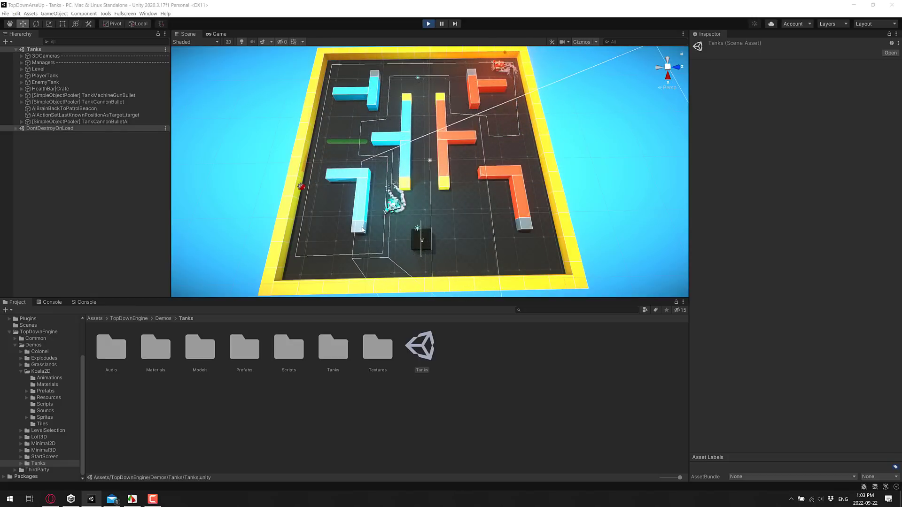
{"action": "left_click", "coordinate": [429, 23]}
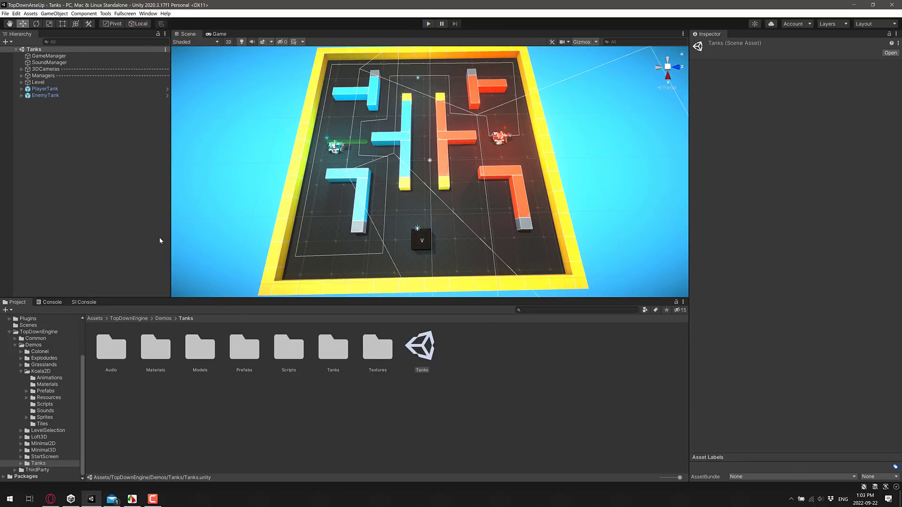
Examine the PlayerTank's components, from Character and its autobuild options through Character Controller, Rigidbody, TopDown Controller 3D and Health.
{"action": "left_click", "coordinate": [43, 82]}
{"action": "left_click", "coordinate": [99, 89]}
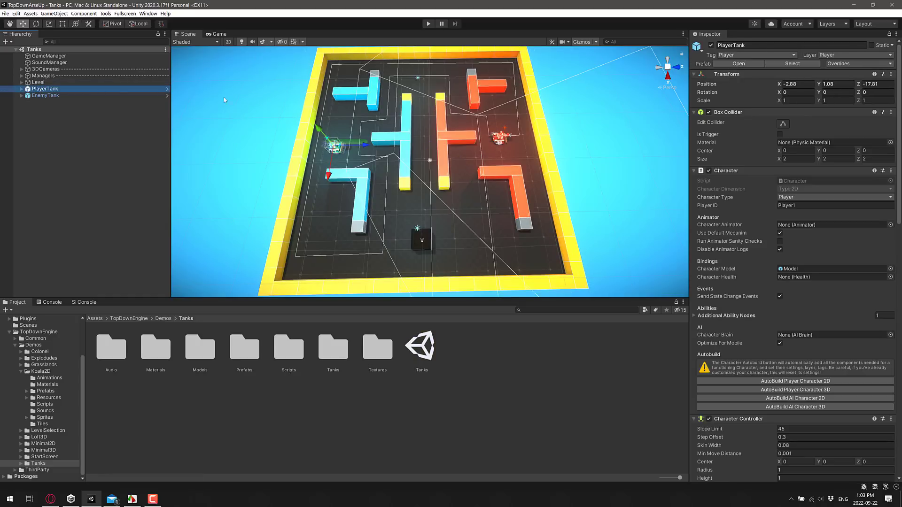
{"action": "scroll", "coordinate": [731, 256], "scroll_direction": "down", "scroll_amount": 5}
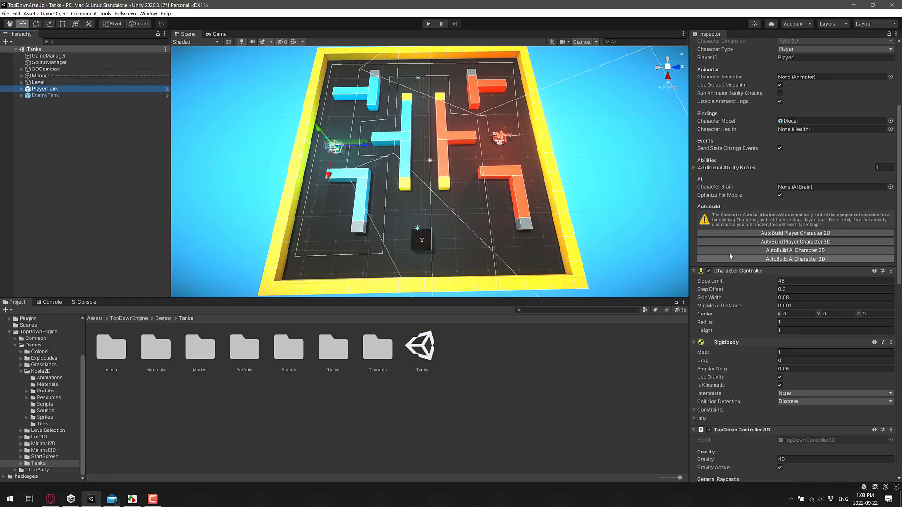
{"action": "scroll", "coordinate": [782, 175], "scroll_direction": "up", "scroll_amount": 5}
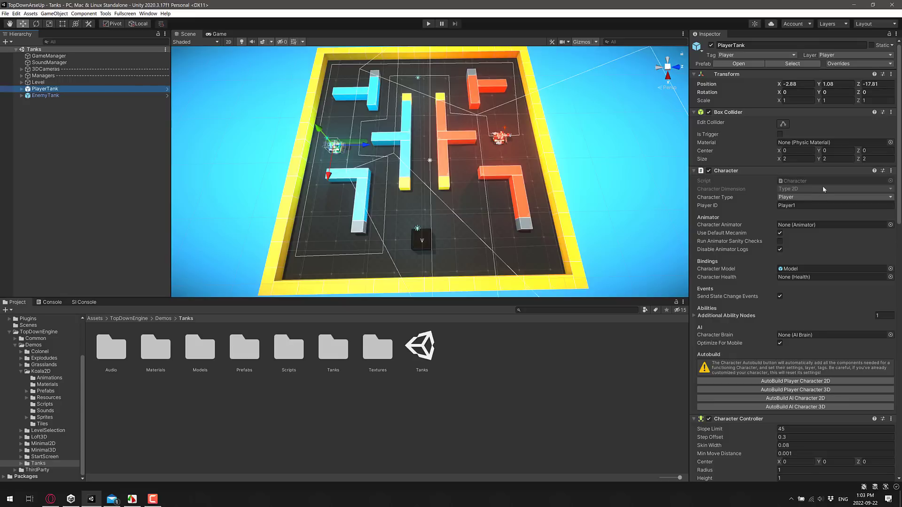
{"action": "scroll", "coordinate": [787, 276], "scroll_direction": "down", "scroll_amount": 5}
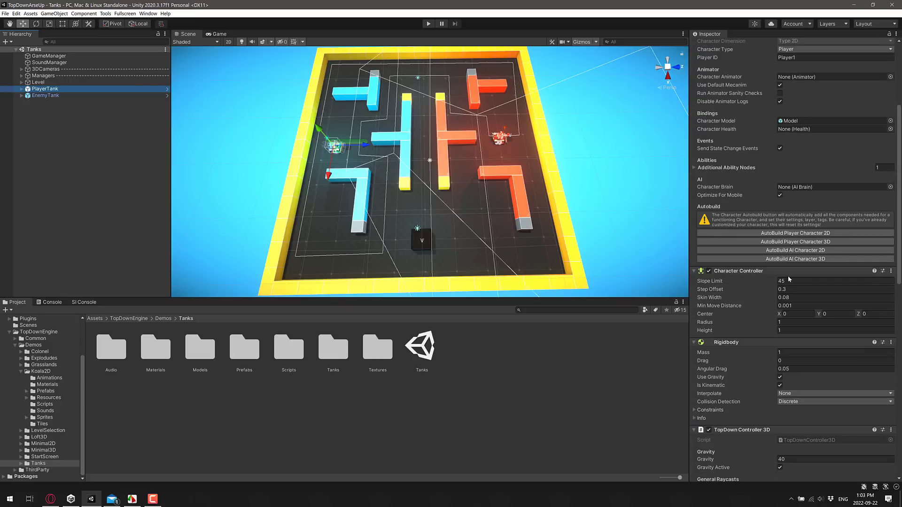
{"action": "scroll", "coordinate": [761, 303], "scroll_direction": "down", "scroll_amount": 5}
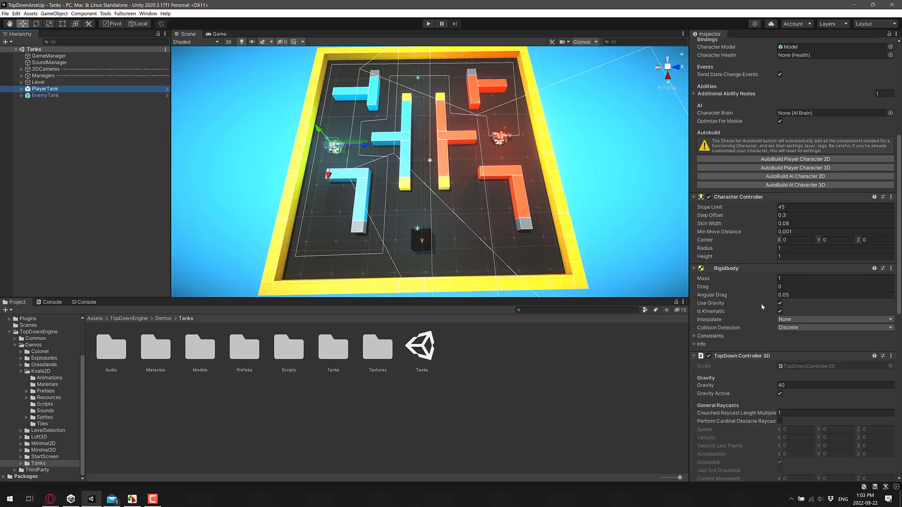
{"action": "scroll", "coordinate": [735, 162], "scroll_direction": "down", "scroll_amount": 8}
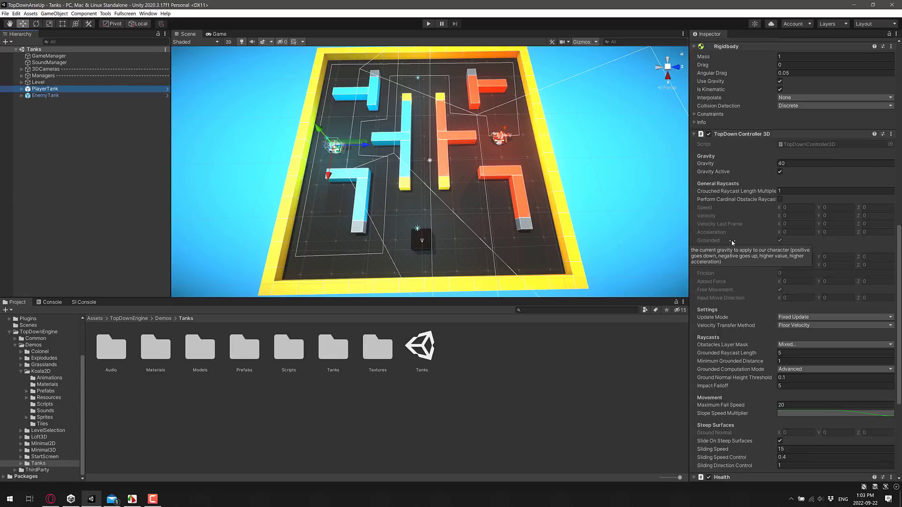
{"action": "scroll", "coordinate": [777, 134], "scroll_direction": "down", "scroll_amount": 3}
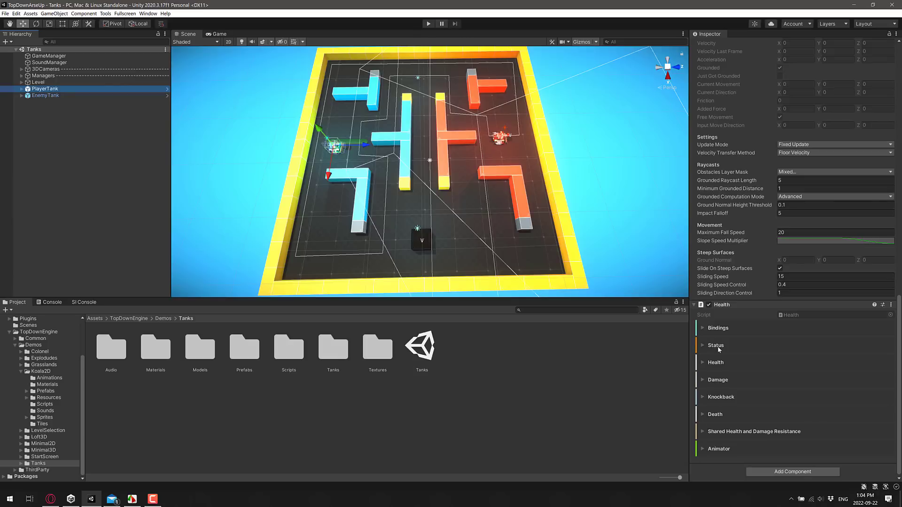
{"action": "scroll", "coordinate": [739, 336], "scroll_direction": "up", "scroll_amount": 15}
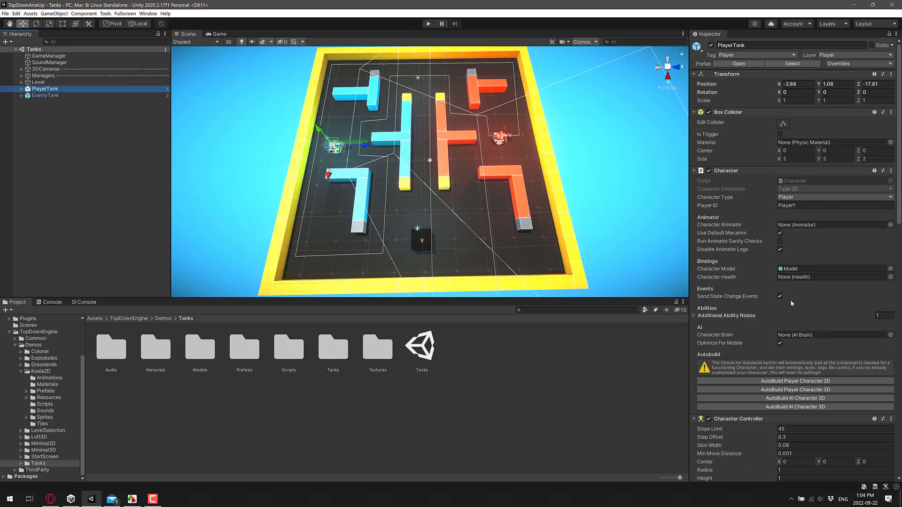
{"action": "scroll", "coordinate": [800, 344], "scroll_direction": "down", "scroll_amount": 11}
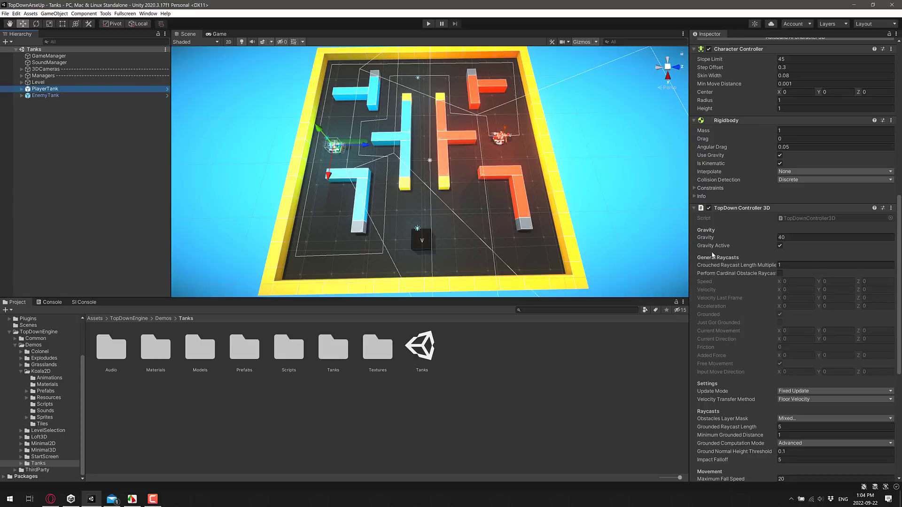
Examine the EnemyTank's components, including the Character Type options with AI kept, TopDown Controller 3D and Health.
{"action": "left_click", "coordinate": [62, 96]}
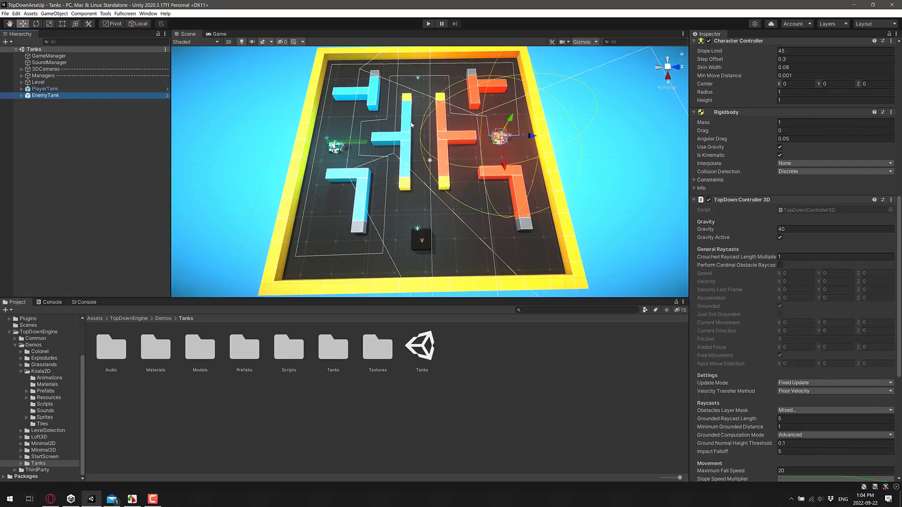
{"action": "scroll", "coordinate": [787, 218], "scroll_direction": "up", "scroll_amount": 10}
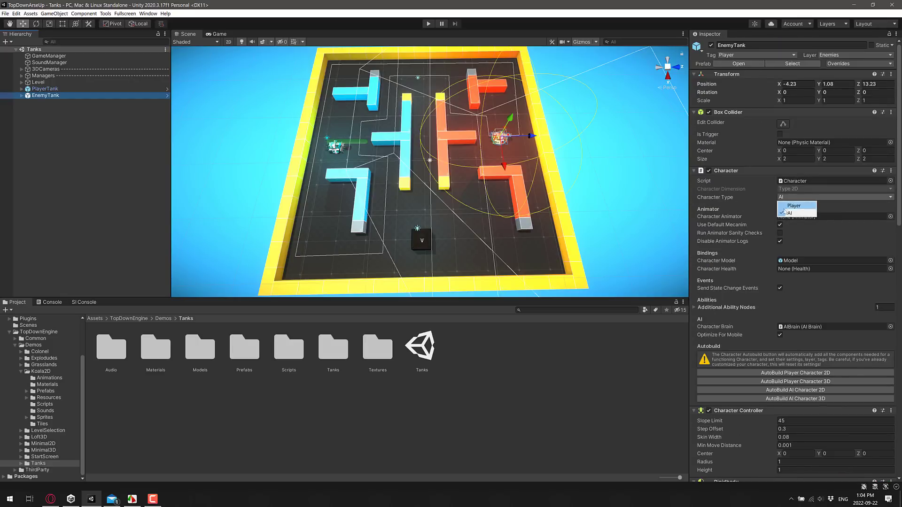
{"action": "left_click", "coordinate": [799, 213]}
{"action": "scroll", "coordinate": [800, 313], "scroll_direction": "down", "scroll_amount": 3}
{"action": "scroll", "coordinate": [799, 313], "scroll_direction": "down", "scroll_amount": 18}
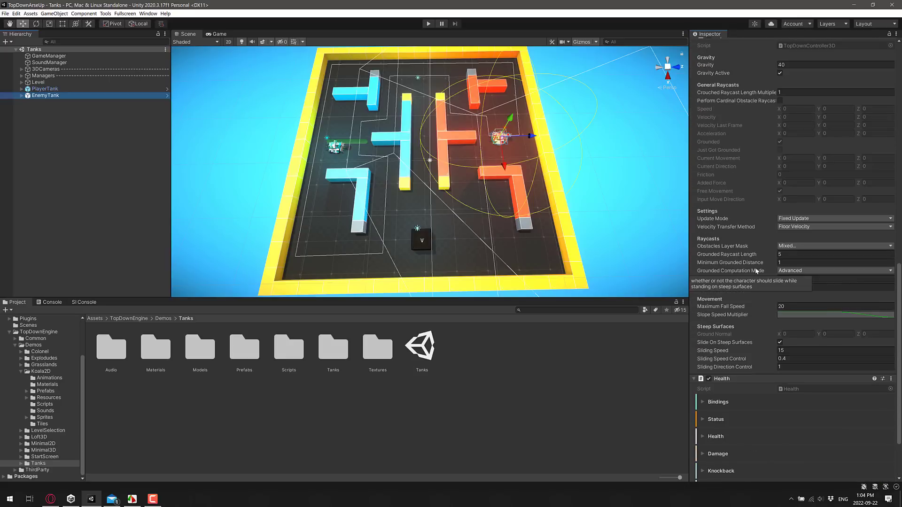
{"action": "scroll", "coordinate": [756, 271], "scroll_direction": "down", "scroll_amount": 3}
{"action": "scroll", "coordinate": [440, 202], "scroll_direction": "up", "scroll_amount": 2}
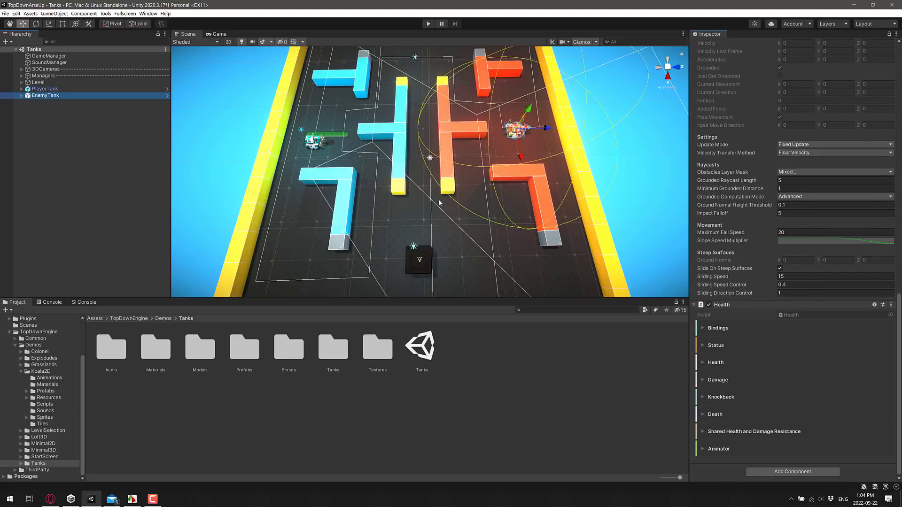
{"action": "scroll", "coordinate": [440, 203], "scroll_direction": "down", "scroll_amount": 2}
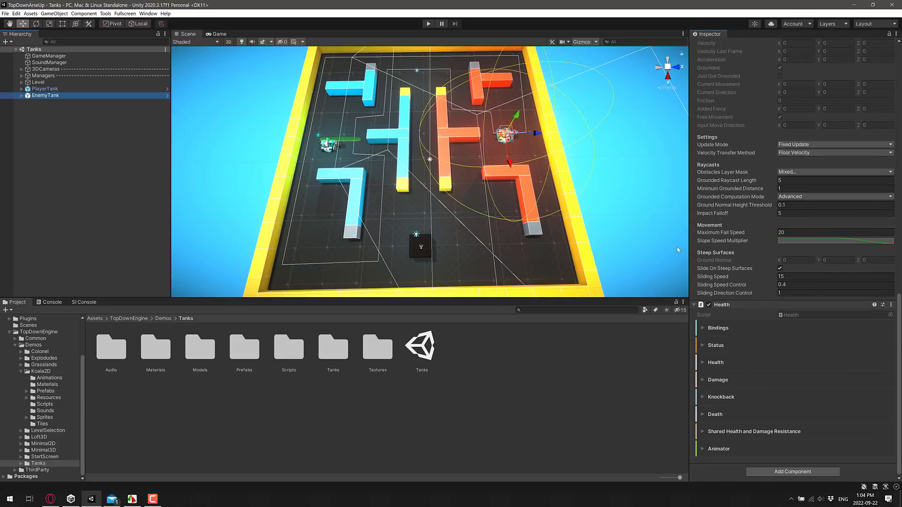
Browse the TopDown Engine components that can be added to EnemyTank in the Camera, Character, Environment and GUI categories.
{"action": "left_click", "coordinate": [800, 471]}
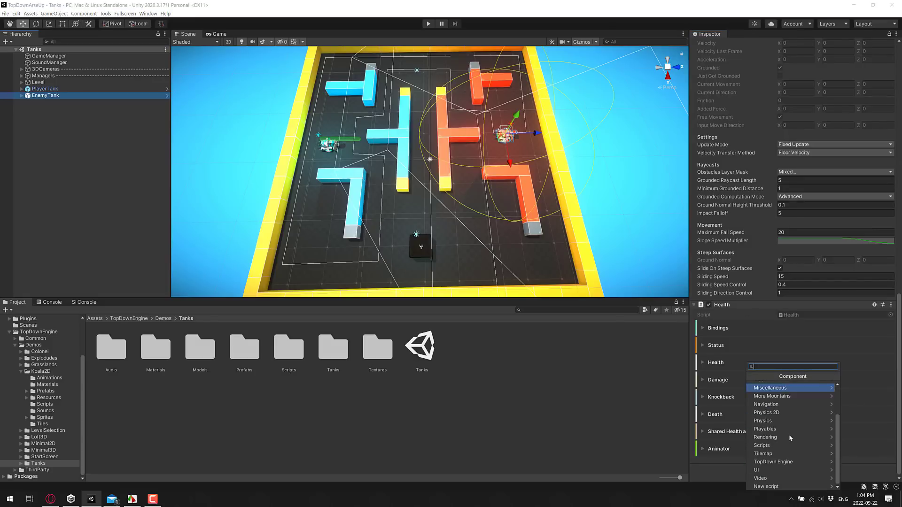
{"action": "left_click", "coordinate": [794, 461]}
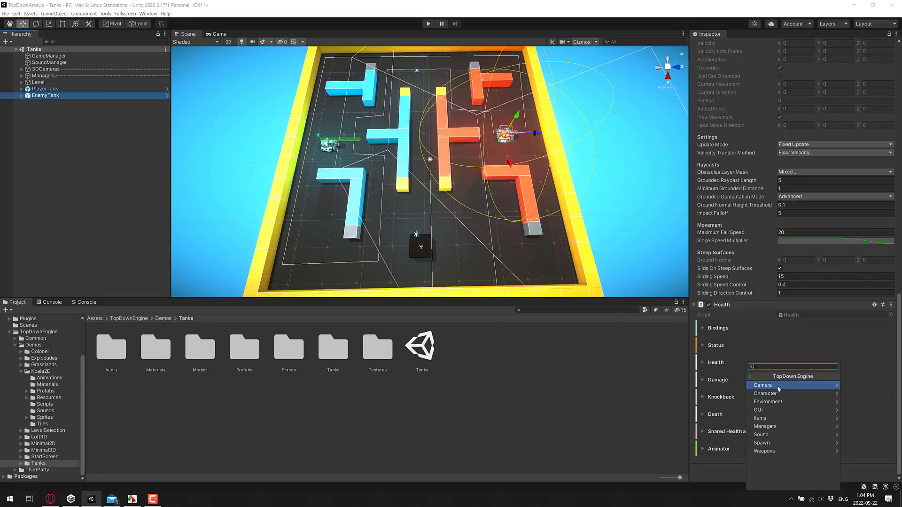
{"action": "left_click", "coordinate": [779, 385]}
{"action": "left_click", "coordinate": [752, 376]}
{"action": "left_click", "coordinate": [761, 393]}
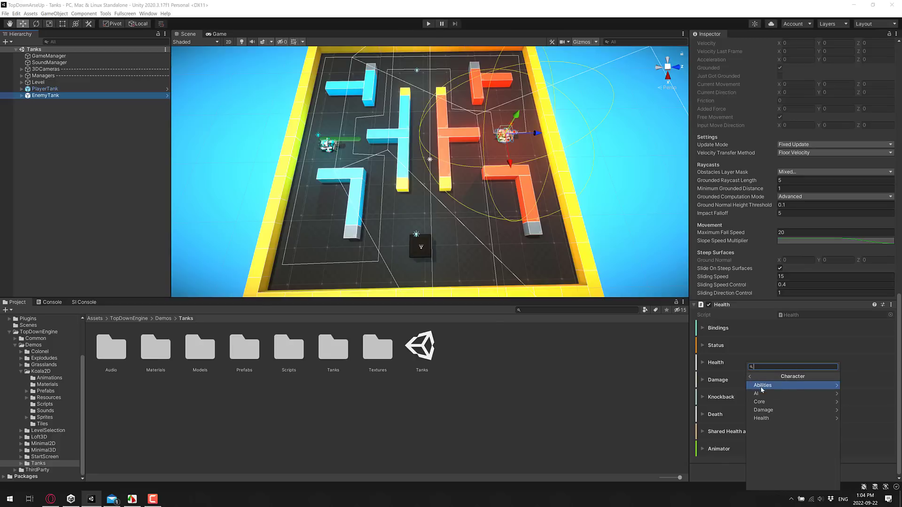
{"action": "left_click", "coordinate": [753, 376]}
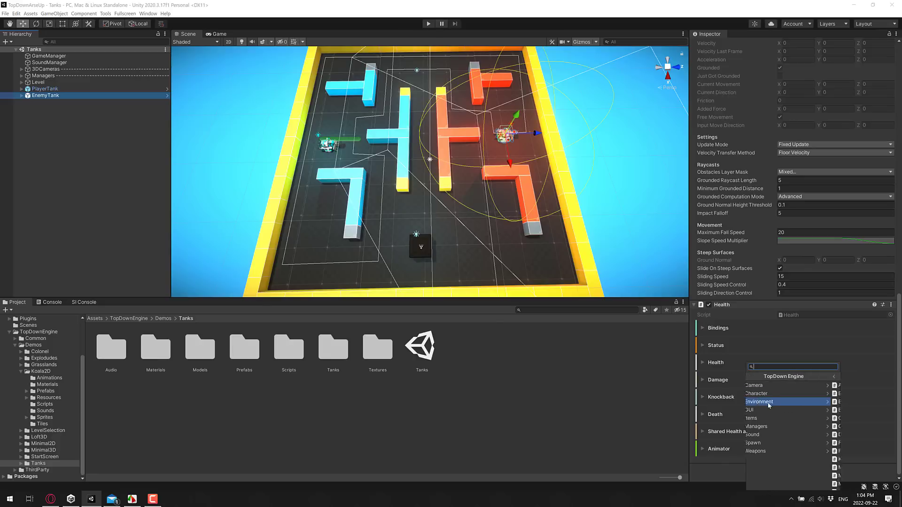
{"action": "left_click", "coordinate": [772, 402]}
{"action": "scroll", "coordinate": [784, 425], "scroll_direction": "down", "scroll_amount": 2}
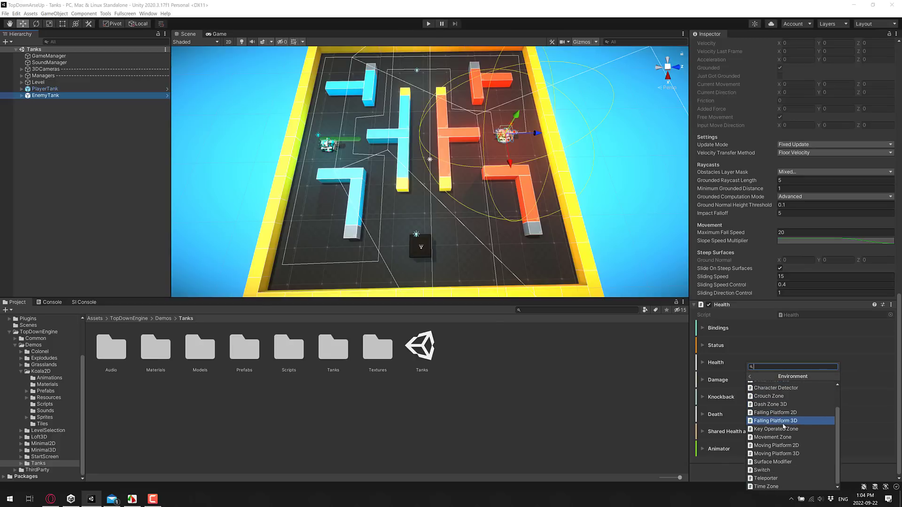
{"action": "scroll", "coordinate": [784, 422], "scroll_direction": "up", "scroll_amount": 2}
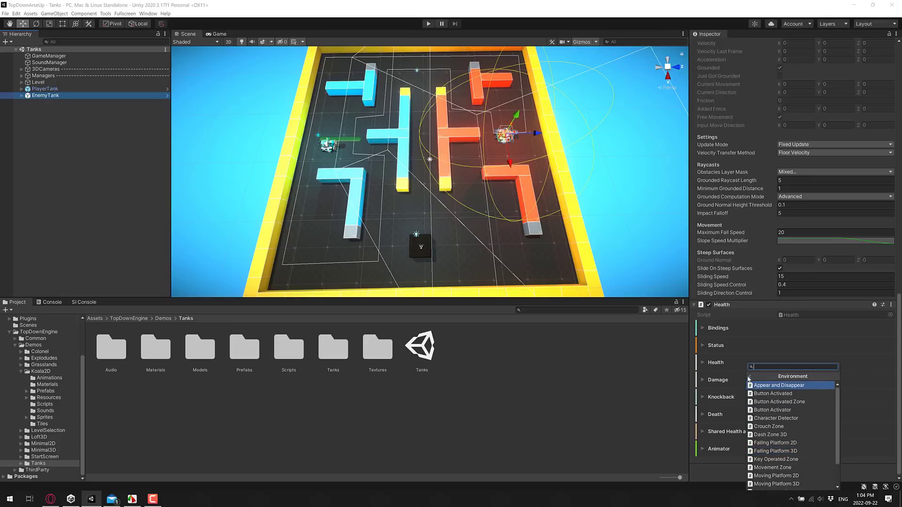
{"action": "left_click", "coordinate": [750, 376]}
{"action": "left_click", "coordinate": [768, 411]}
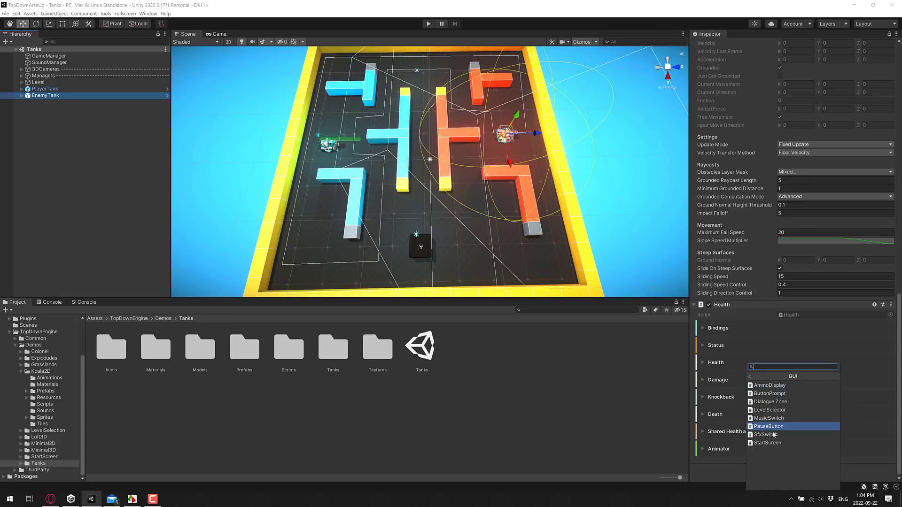
{"action": "left_click", "coordinate": [749, 377]}
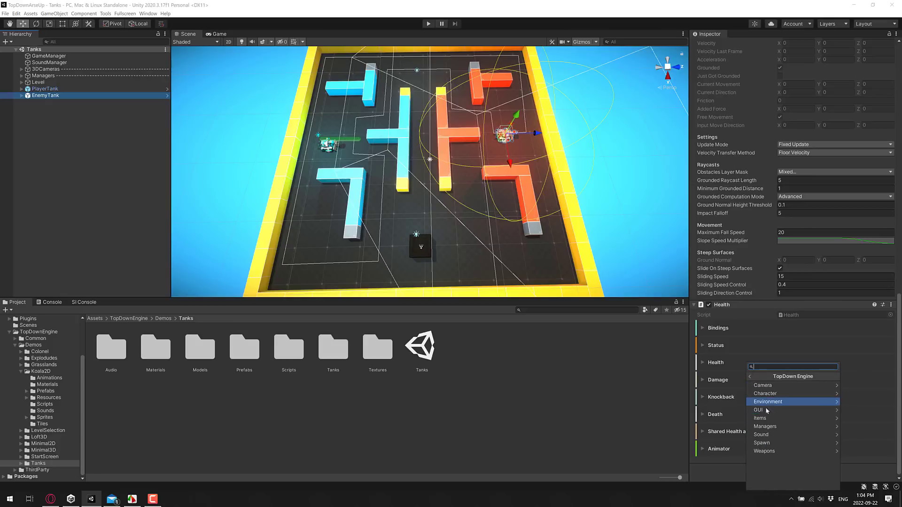
Look through the addable TopDown Engine components in the Items, Managers, Sound, Spawn and Weapons categories.
{"action": "left_click", "coordinate": [779, 418]}
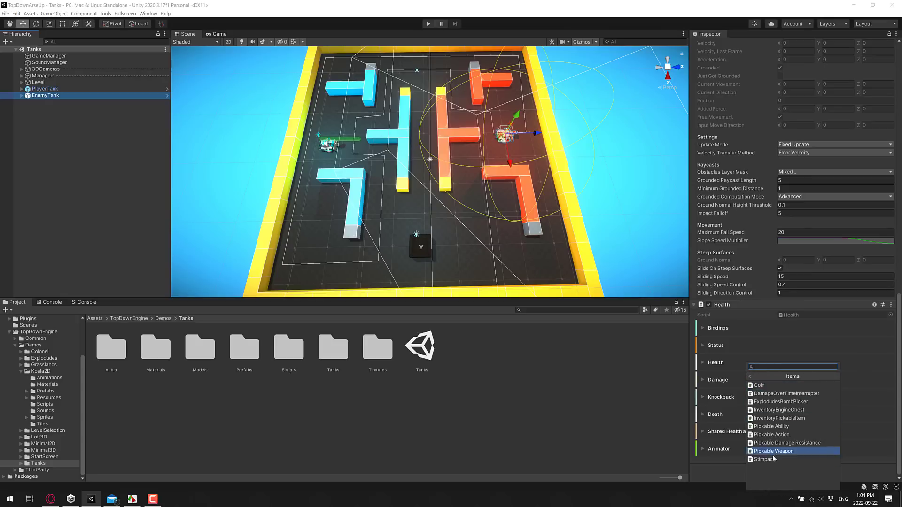
{"action": "left_click", "coordinate": [750, 377]}
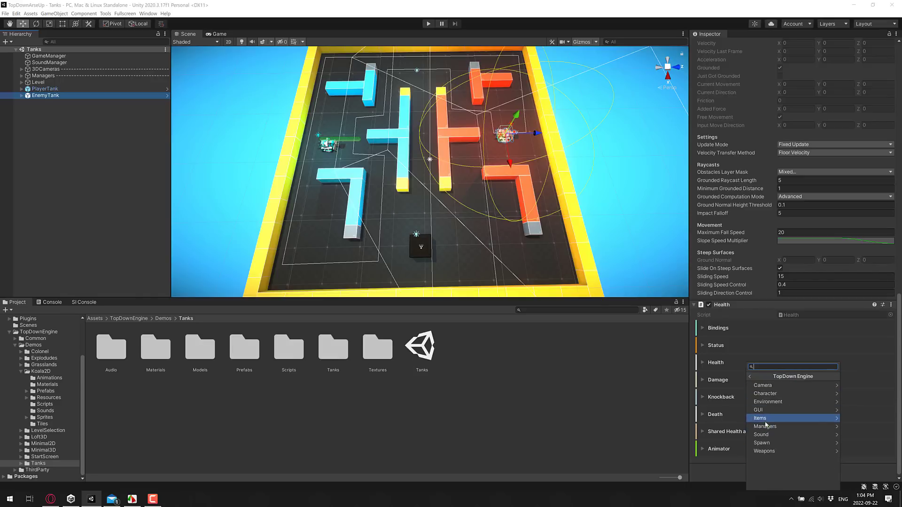
{"action": "left_click", "coordinate": [763, 426]}
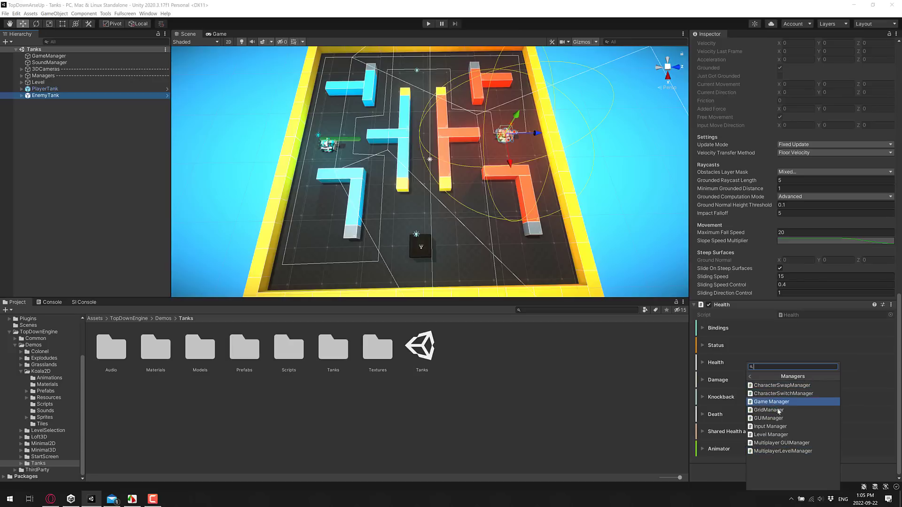
{"action": "left_click", "coordinate": [750, 377]}
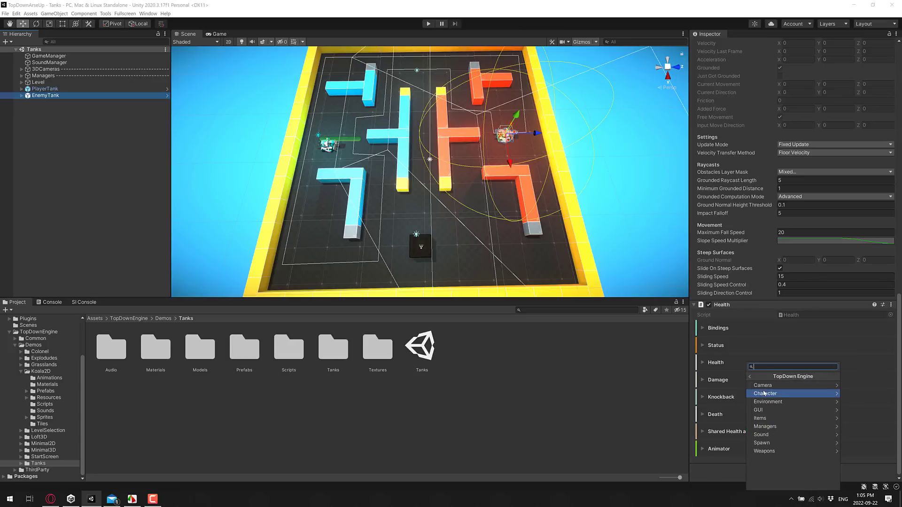
{"action": "left_click", "coordinate": [769, 437]}
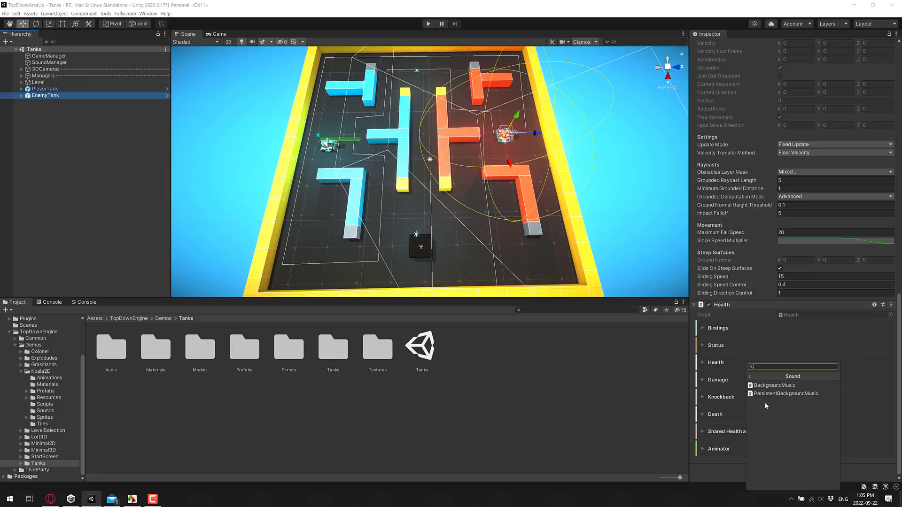
{"action": "left_click", "coordinate": [750, 376]}
{"action": "left_click", "coordinate": [770, 444]}
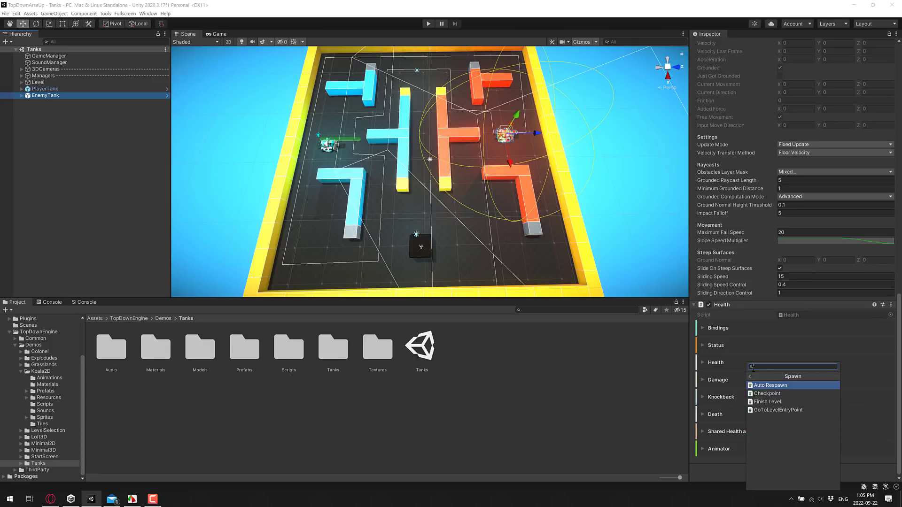
{"action": "left_click", "coordinate": [750, 377]}
{"action": "left_click", "coordinate": [764, 451]}
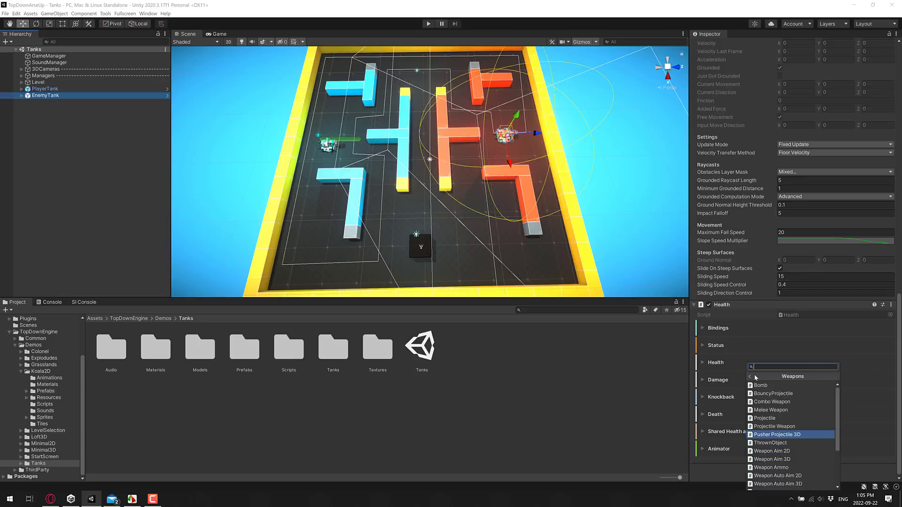
Leave the component list, look through the Minimal2D and Minimal3D demo folders, and open the MinimalAI3D scene.
{"action": "left_click", "coordinate": [750, 377]}
{"action": "left_click", "coordinate": [469, 390]}
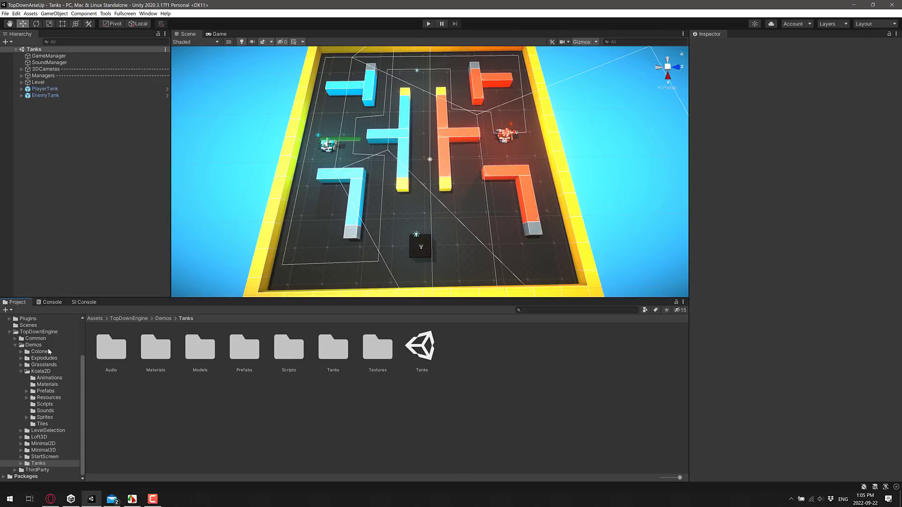
{"action": "left_click", "coordinate": [45, 444]}
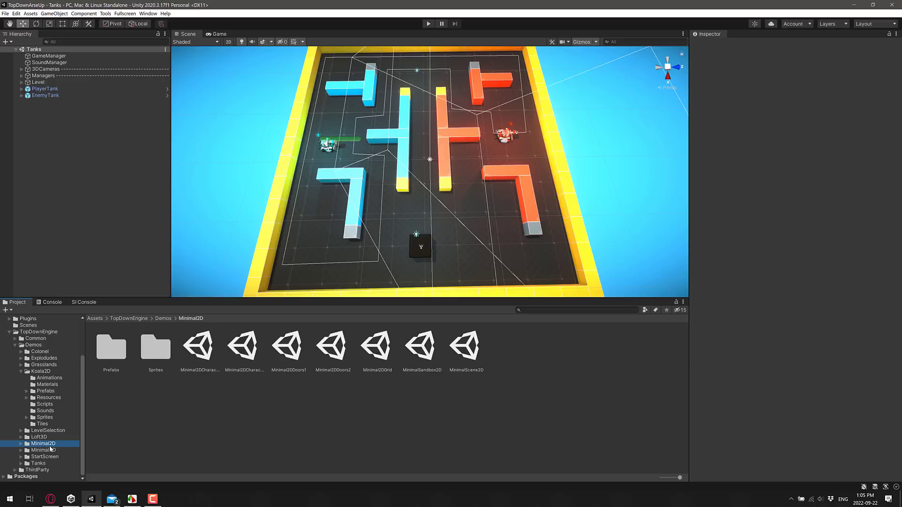
{"action": "left_click", "coordinate": [51, 450]}
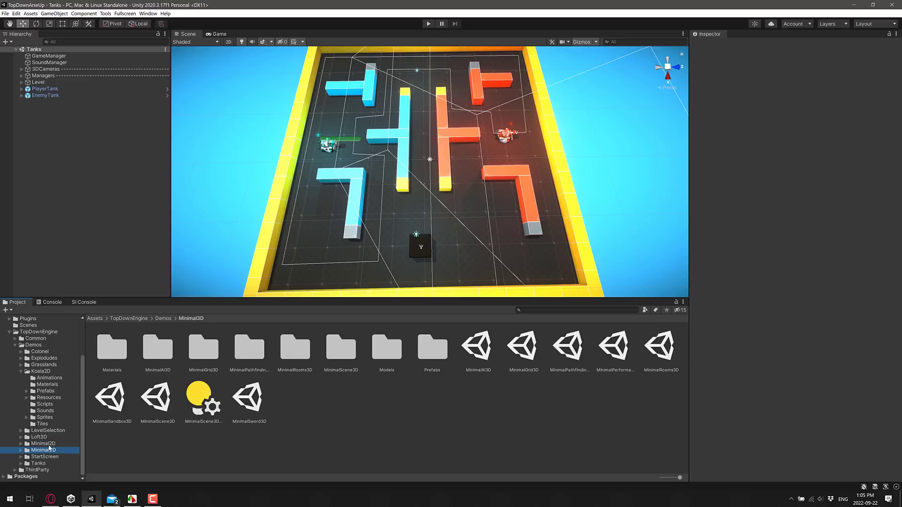
{"action": "key", "text": "Up"}
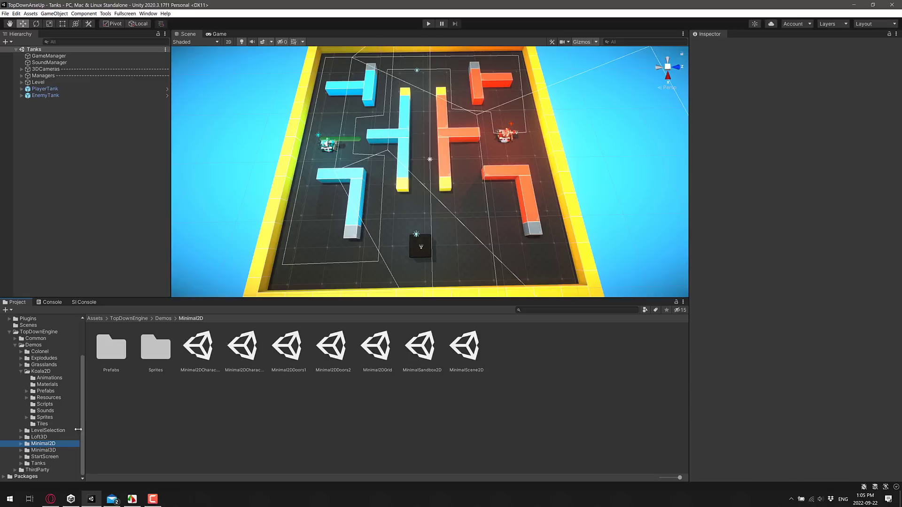
{"action": "left_click", "coordinate": [58, 450]}
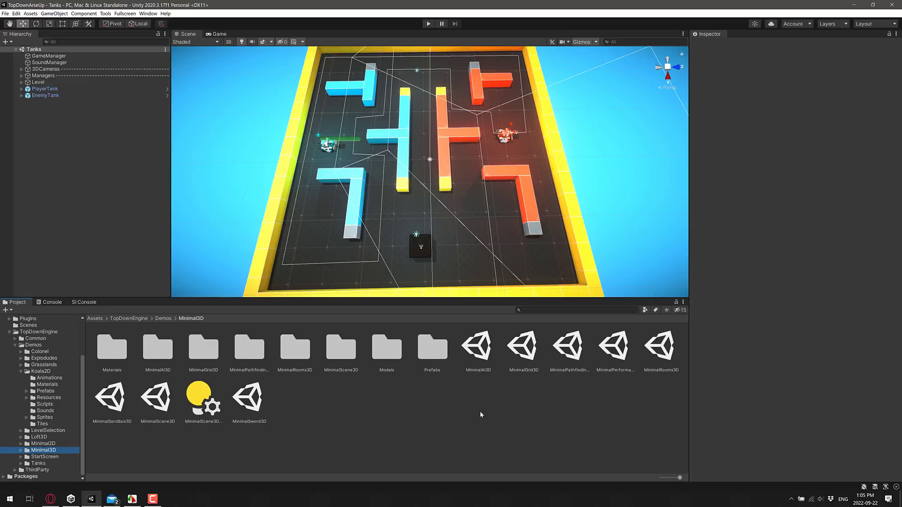
{"action": "double_click", "coordinate": [488, 341]}
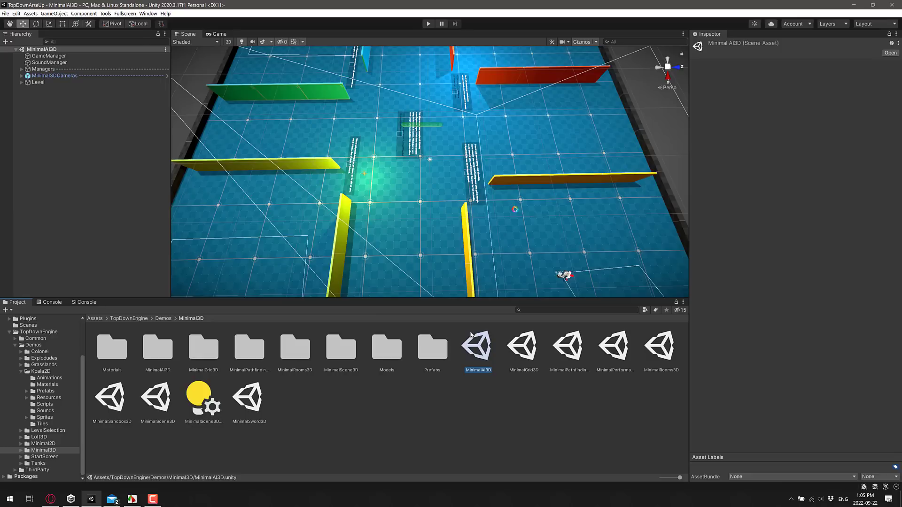
{"action": "scroll", "coordinate": [396, 245], "scroll_direction": "down", "scroll_amount": 2}
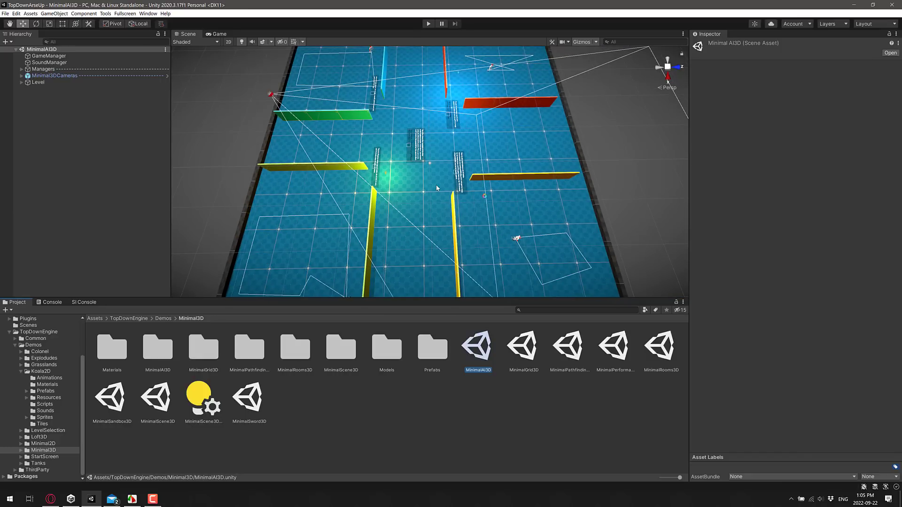
Switch to the browser and look through the TopDown Engine website in full screen, from the trailer to the abilities and multiplayer sections.
{"action": "left_click", "coordinate": [50, 498]}
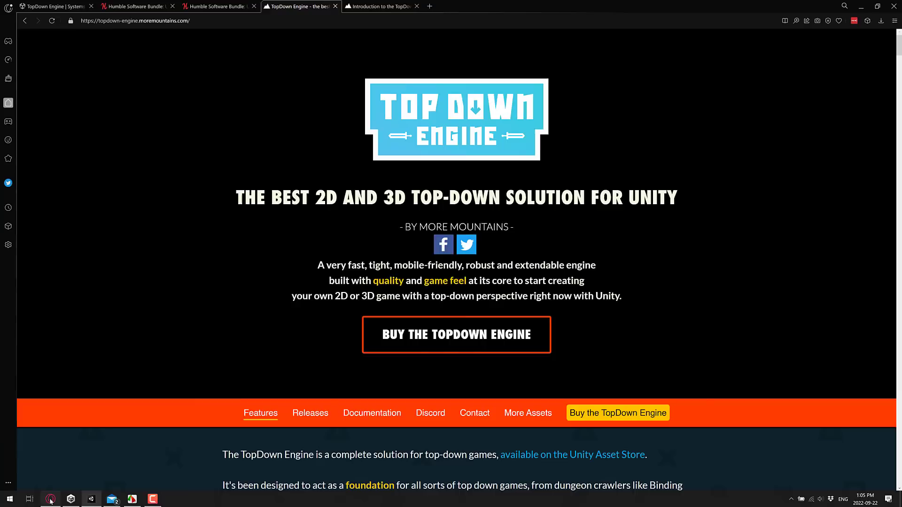
{"action": "key", "text": "F11"}
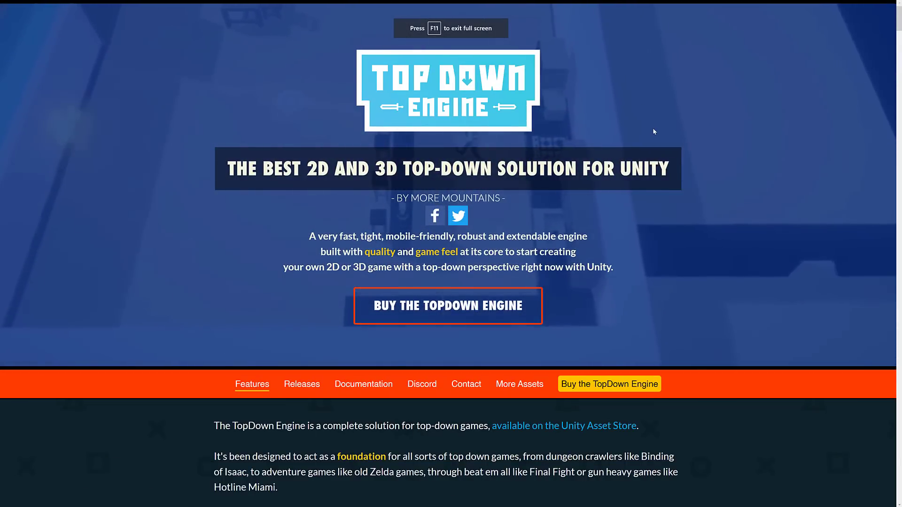
{"action": "key", "text": "F11"}
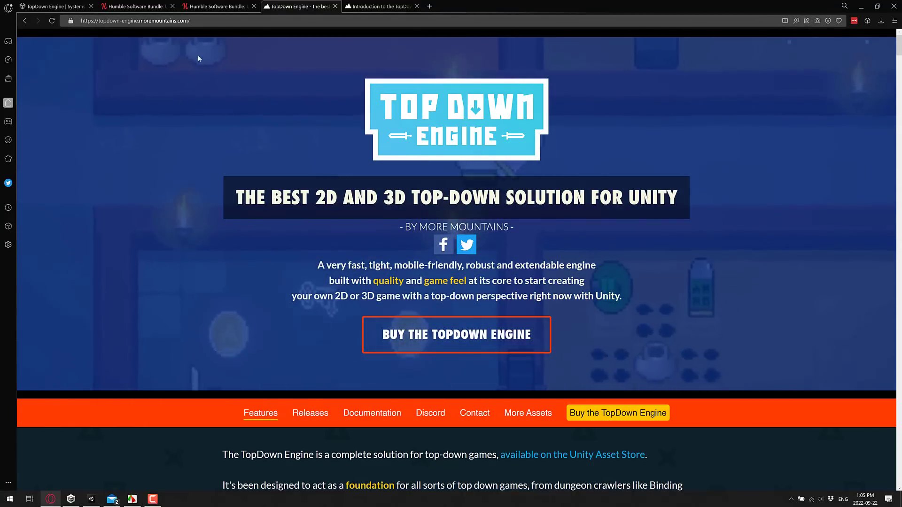
{"action": "key", "text": "F11"}
{"action": "scroll", "coordinate": [570, 299], "scroll_direction": "down", "scroll_amount": 8}
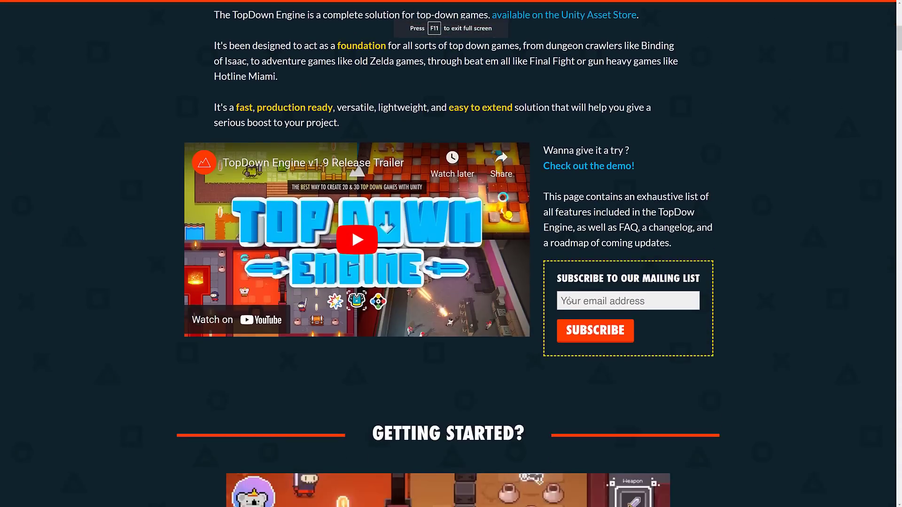
{"action": "scroll", "coordinate": [569, 299], "scroll_direction": "up", "scroll_amount": 9}
{"action": "scroll", "coordinate": [569, 299], "scroll_direction": "down", "scroll_amount": 20}
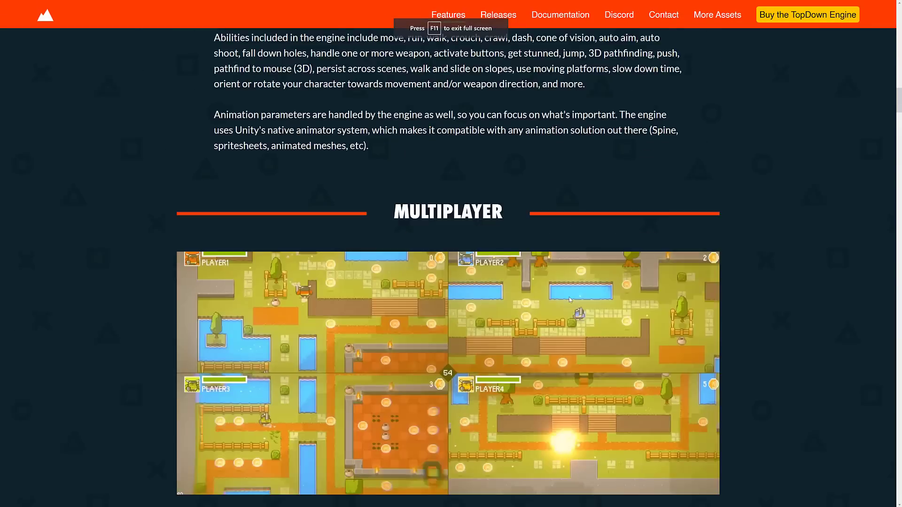
{"action": "scroll", "coordinate": [569, 299], "scroll_direction": "down", "scroll_amount": 20}
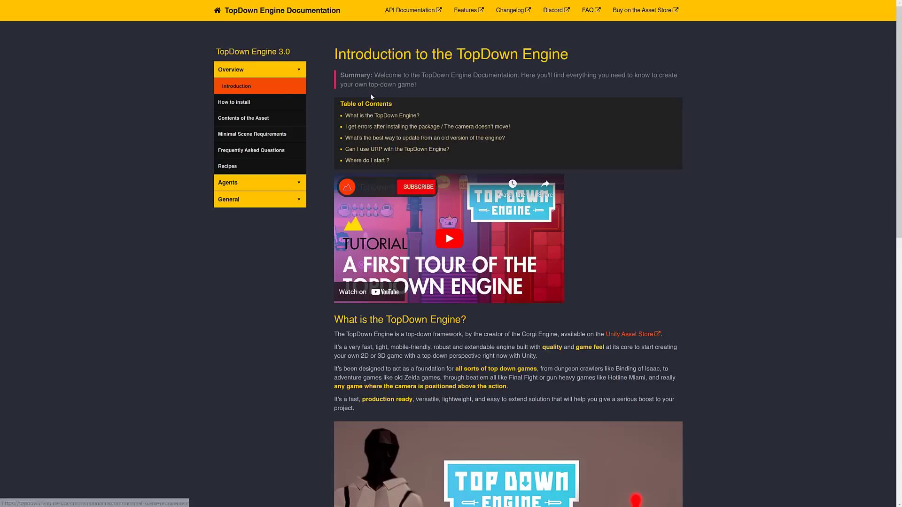
Skim the TopDown Engine documentation's introduction, and browse the recipes on its Recipes page.
{"action": "scroll", "coordinate": [635, 246], "scroll_direction": "down", "scroll_amount": 13}
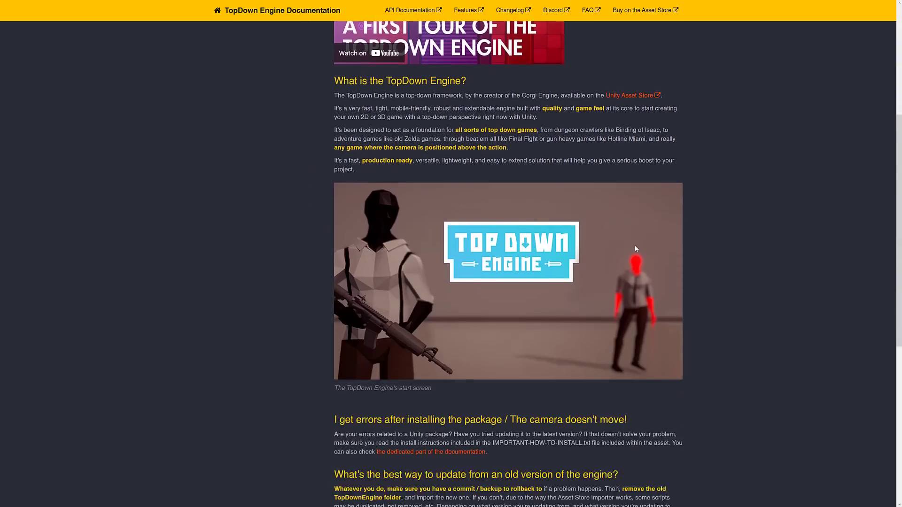
{"action": "scroll", "coordinate": [636, 246], "scroll_direction": "up", "scroll_amount": 12}
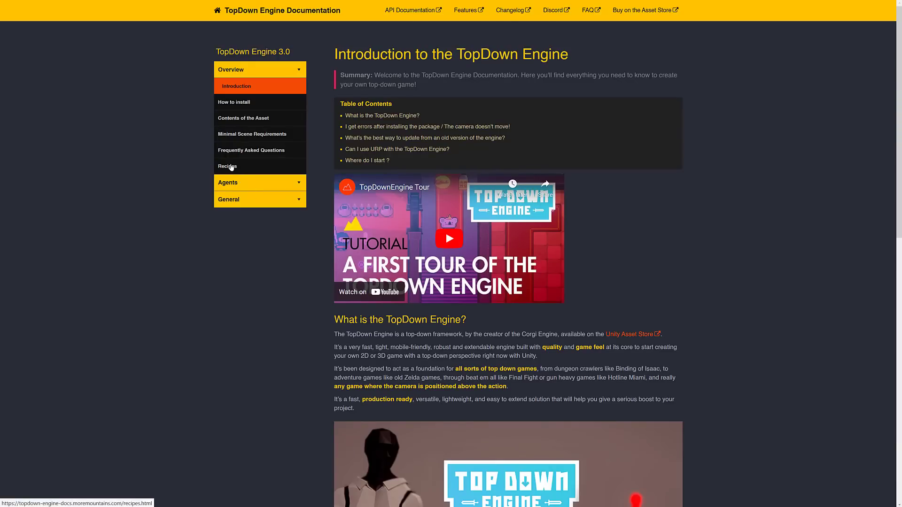
{"action": "left_click", "coordinate": [231, 167]}
{"action": "scroll", "coordinate": [511, 199], "scroll_direction": "down", "scroll_amount": 15}
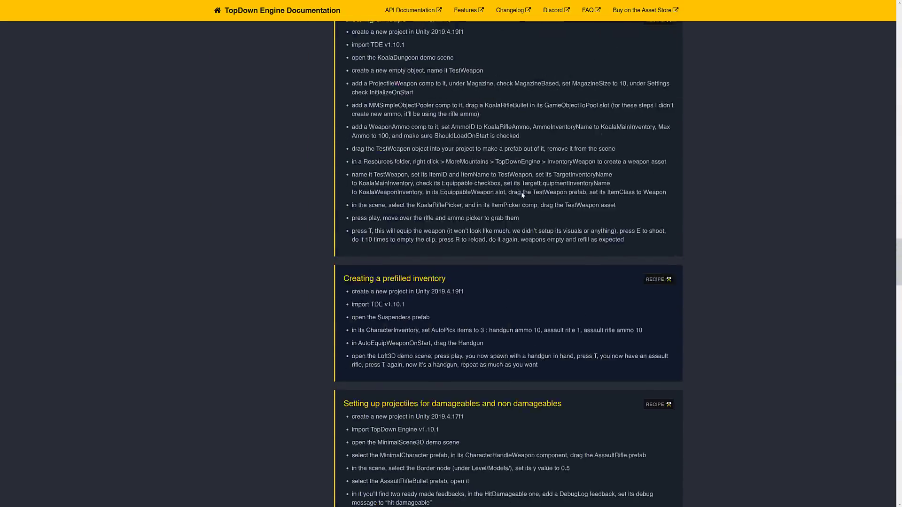
{"action": "scroll", "coordinate": [521, 194], "scroll_direction": "down", "scroll_amount": 15}
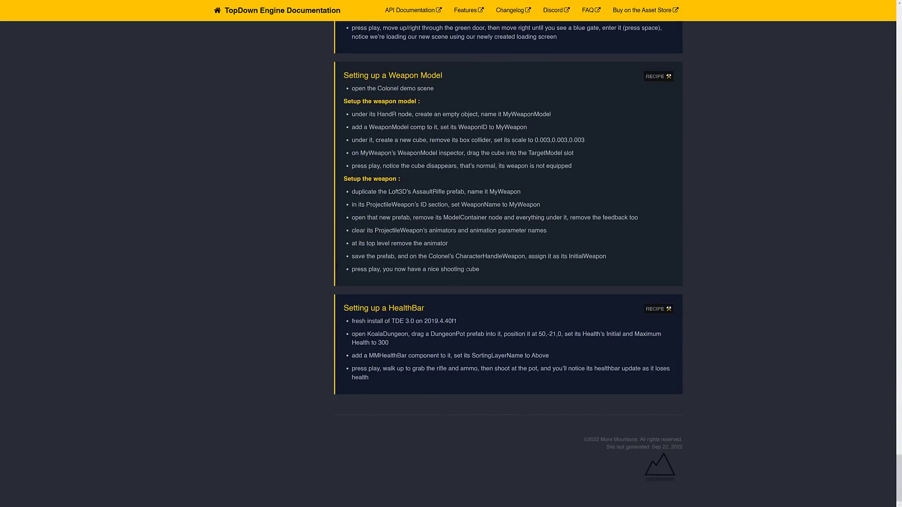
{"action": "scroll", "coordinate": [437, 194], "scroll_direction": "up", "scroll_amount": 20}
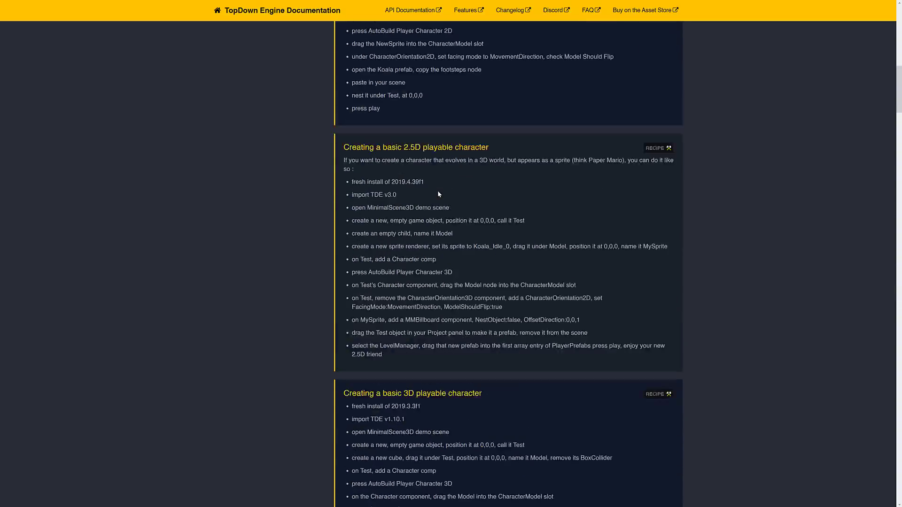
{"action": "scroll", "coordinate": [438, 194], "scroll_direction": "up", "scroll_amount": 10}
{"action": "scroll", "coordinate": [458, 316], "scroll_direction": "down", "scroll_amount": 20}
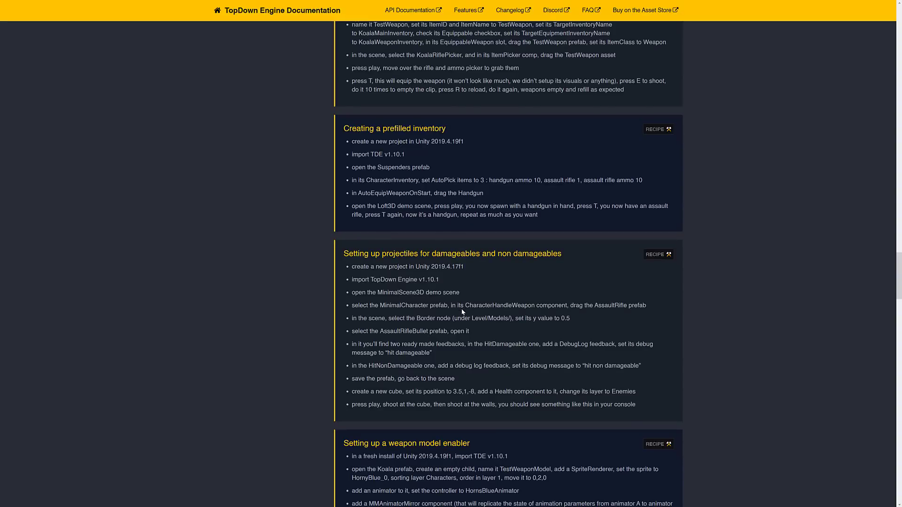
Examine the recipes for a prefilled inventory and projectile setup, including their engine versions and demo scenes, and return to the Recipes table of contents.
{"action": "left_click_drag", "start_coordinate": [388, 141], "coordinate": [477, 141]}
{"action": "left_click", "coordinate": [476, 141]}
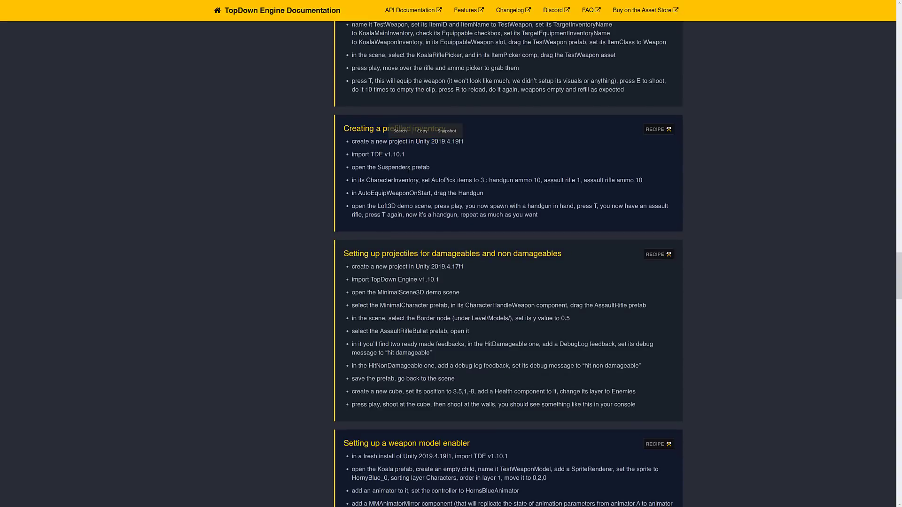
{"action": "scroll", "coordinate": [377, 181], "scroll_direction": "down", "scroll_amount": 3}
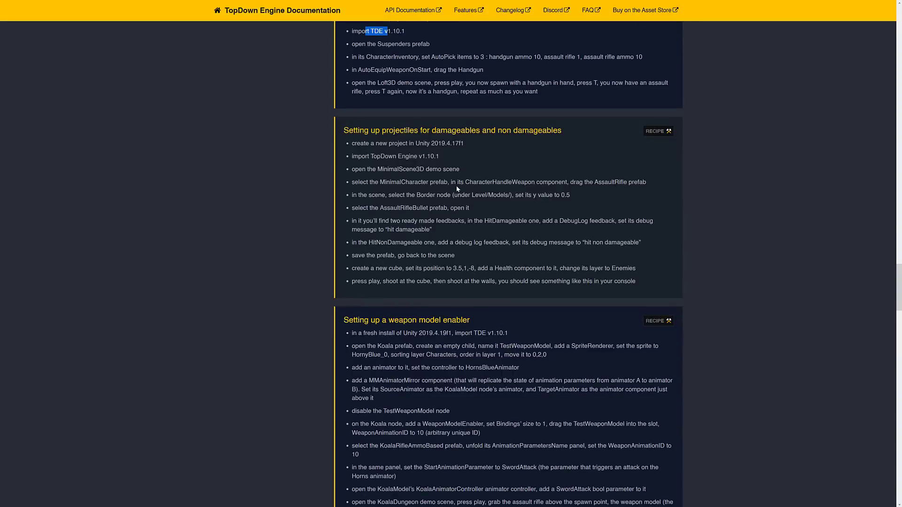
{"action": "scroll", "coordinate": [371, 141], "scroll_direction": "up", "scroll_amount": 1}
{"action": "left_click_drag", "start_coordinate": [387, 85], "coordinate": [441, 83]}
{"action": "left_click", "coordinate": [453, 93]}
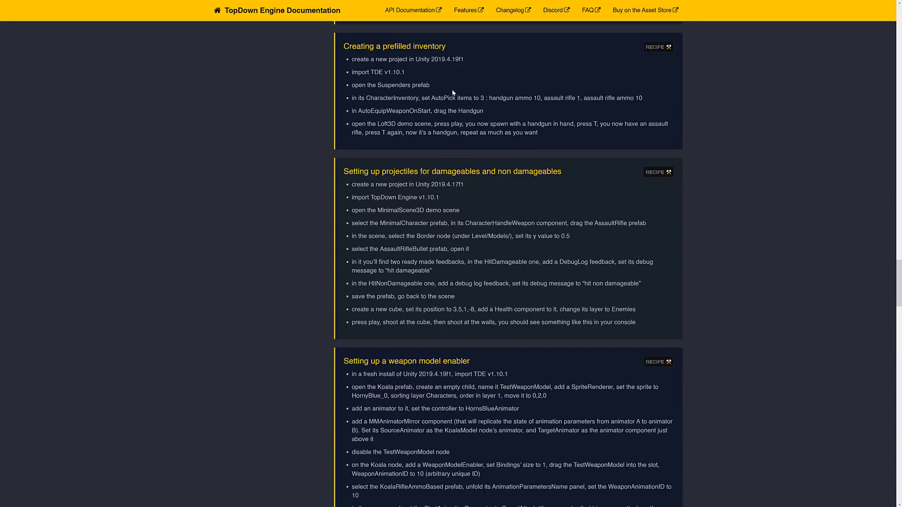
{"action": "scroll", "coordinate": [460, 150], "scroll_direction": "down", "scroll_amount": 1}
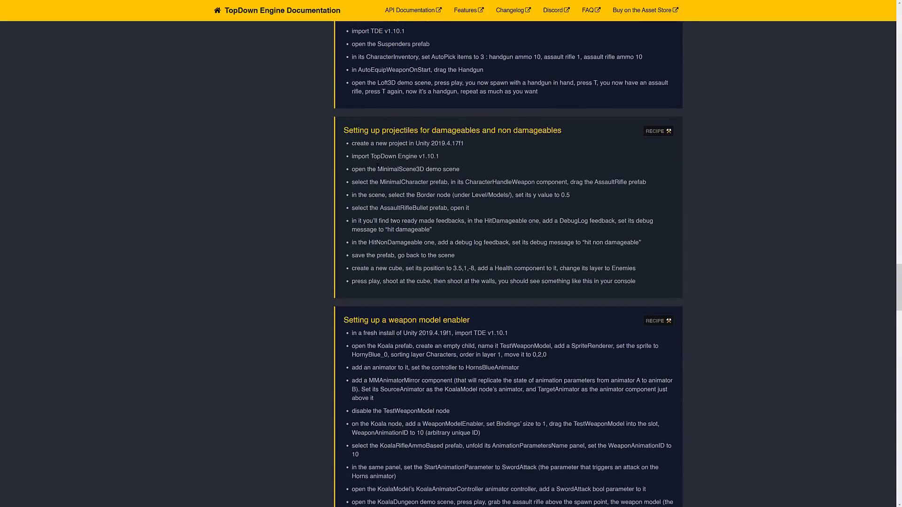
{"action": "left_click_drag", "start_coordinate": [377, 167], "coordinate": [460, 173]}
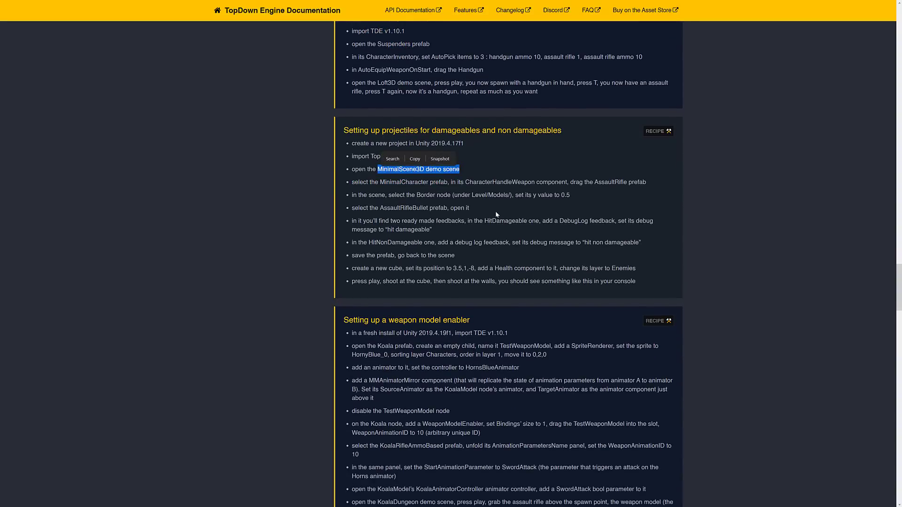
{"action": "scroll", "coordinate": [496, 212], "scroll_direction": "down", "scroll_amount": 20}
{"action": "key", "text": "Home"}
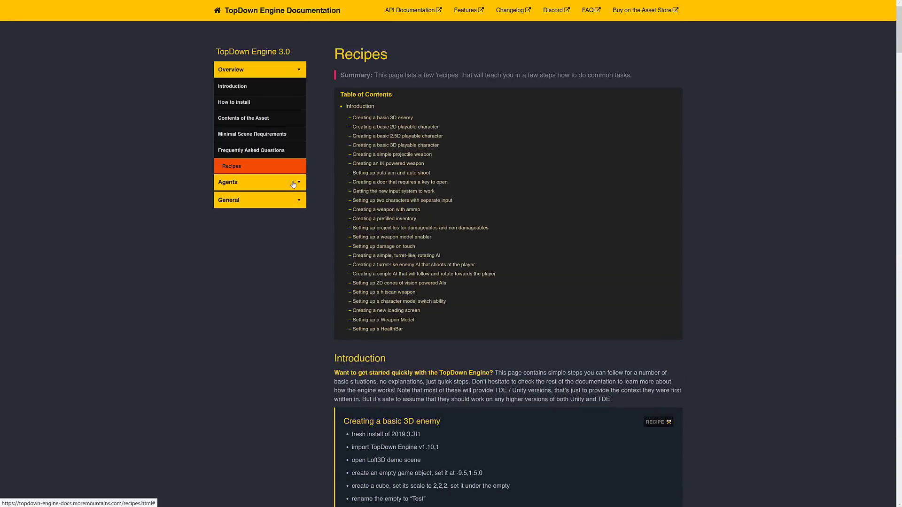
Read the Agents documentation on how to create your own character, including its recipes and the component rundown.
{"action": "left_click", "coordinate": [263, 183]}
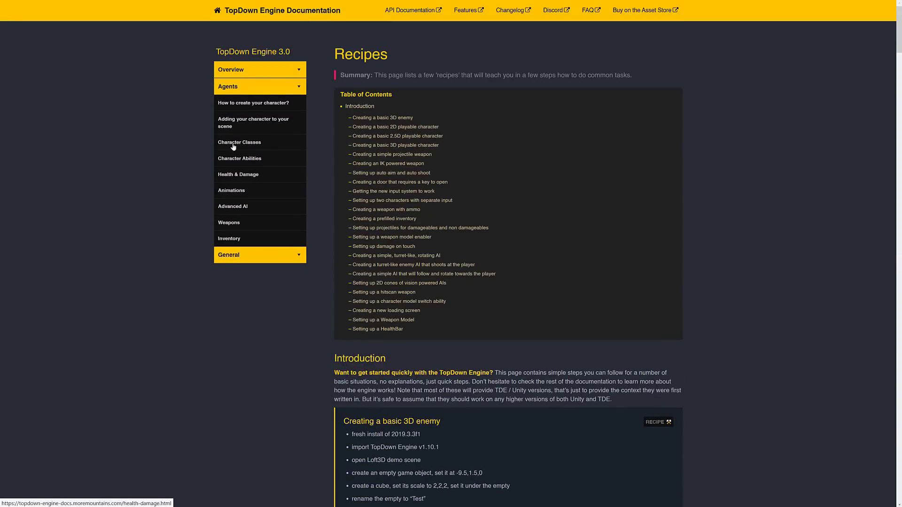
{"action": "left_click", "coordinate": [238, 104]}
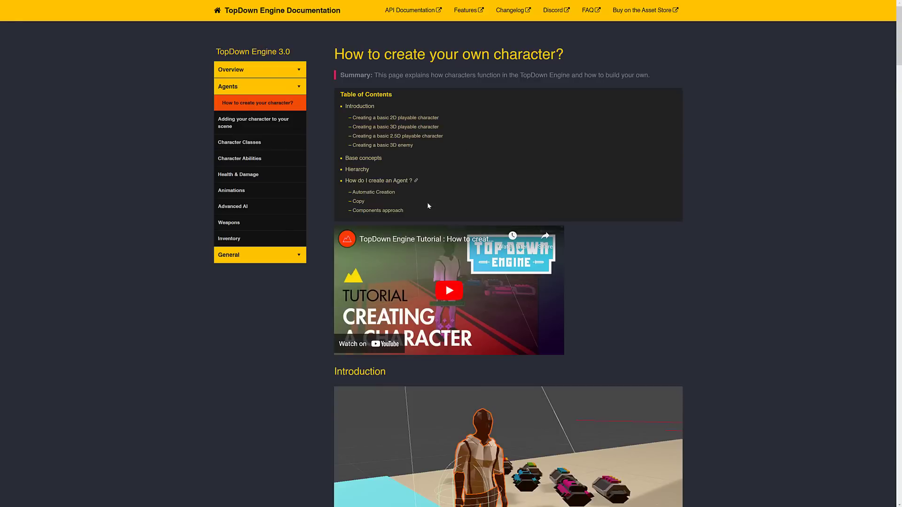
{"action": "scroll", "coordinate": [595, 269], "scroll_direction": "down", "scroll_amount": 1}
{"action": "scroll", "coordinate": [617, 250], "scroll_direction": "down", "scroll_amount": 18}
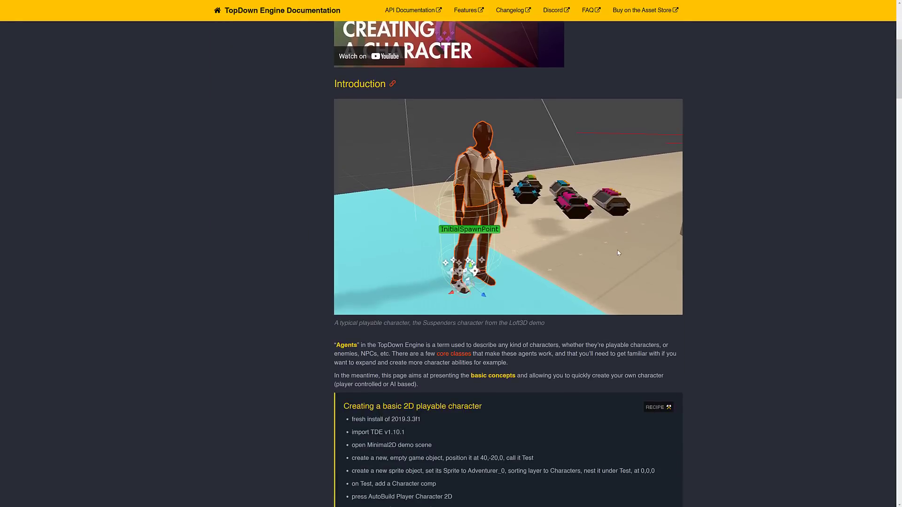
{"action": "scroll", "coordinate": [616, 246], "scroll_direction": "up", "scroll_amount": 20}
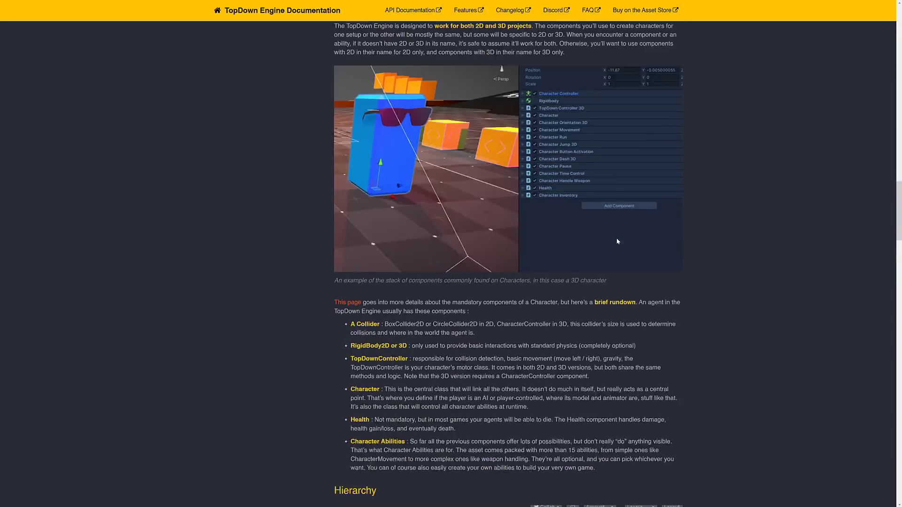
View the Health & Damage documentation page, including the Health component's foldouts, and expand the General topics.
{"action": "left_click", "coordinate": [249, 159]}
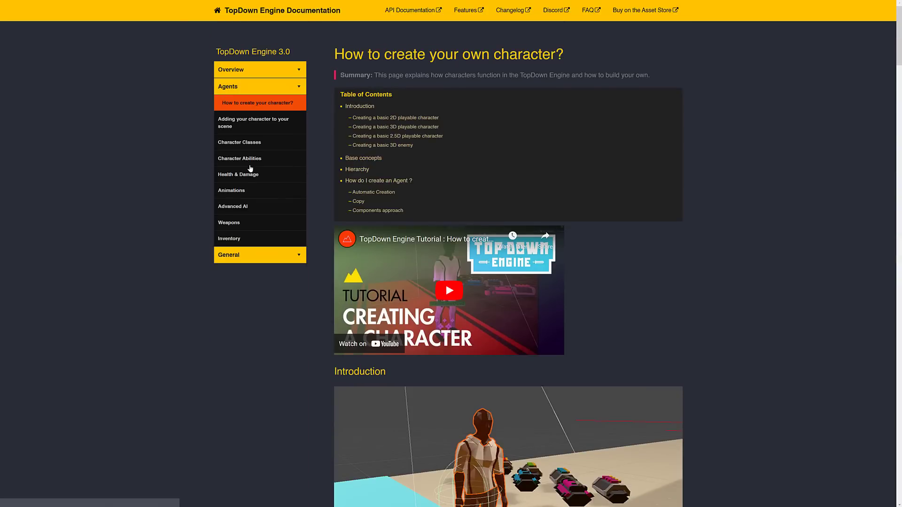
{"action": "left_click", "coordinate": [244, 173]}
{"action": "scroll", "coordinate": [490, 202], "scroll_direction": "down", "scroll_amount": 14}
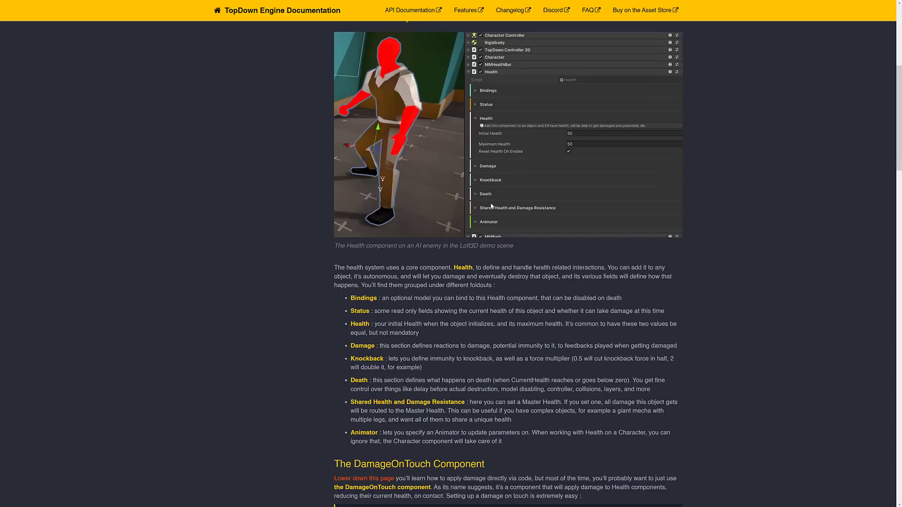
{"action": "scroll", "coordinate": [491, 201], "scroll_direction": "up", "scroll_amount": 14}
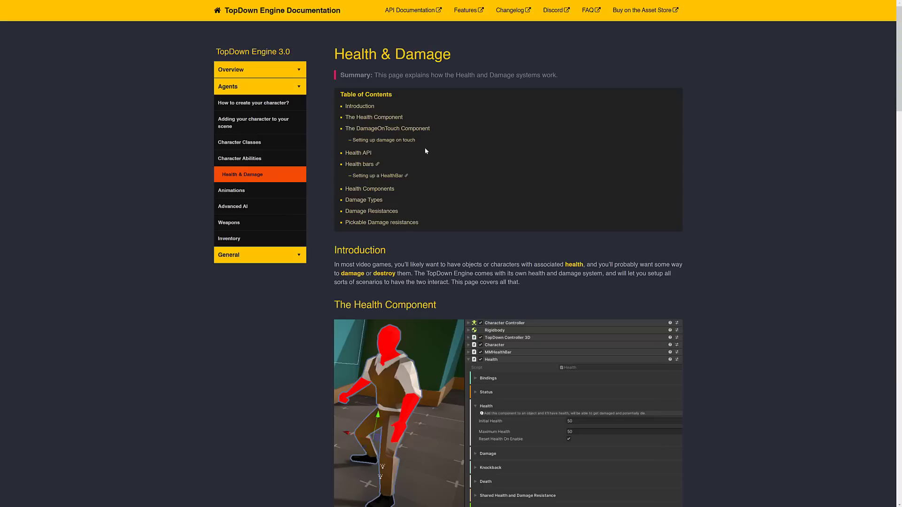
{"action": "left_click", "coordinate": [298, 255]}
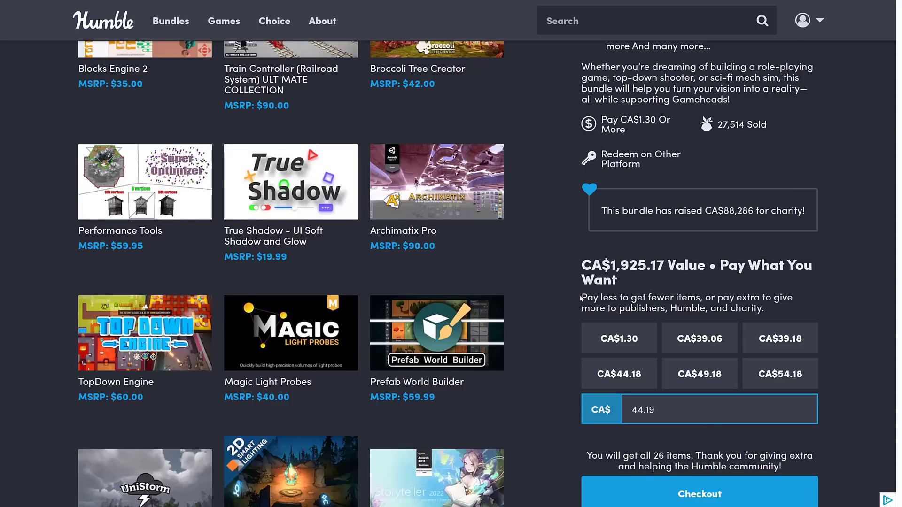
Review the Unity tools bundle's items and pay-what-you-want price options on the Humble page.
{"action": "scroll", "coordinate": [581, 297], "scroll_direction": "up", "scroll_amount": 5}
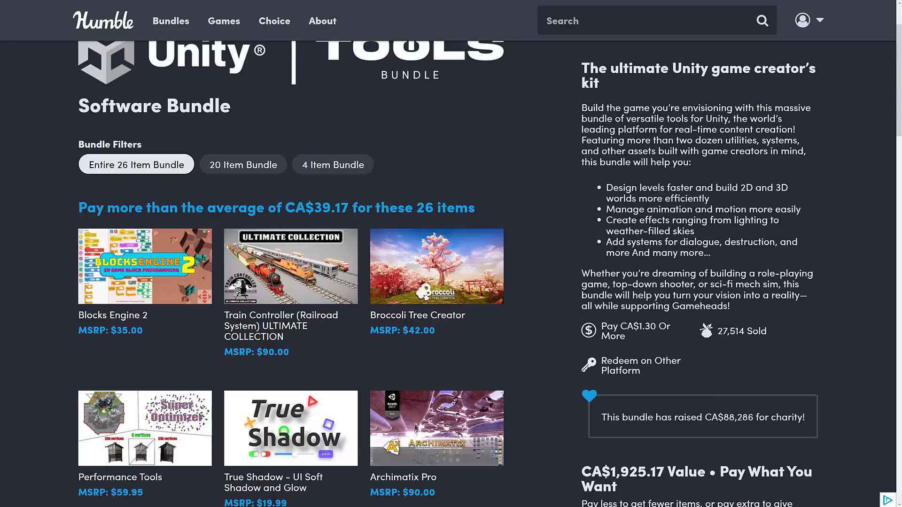
{"action": "scroll", "coordinate": [523, 301], "scroll_direction": "down", "scroll_amount": 7}
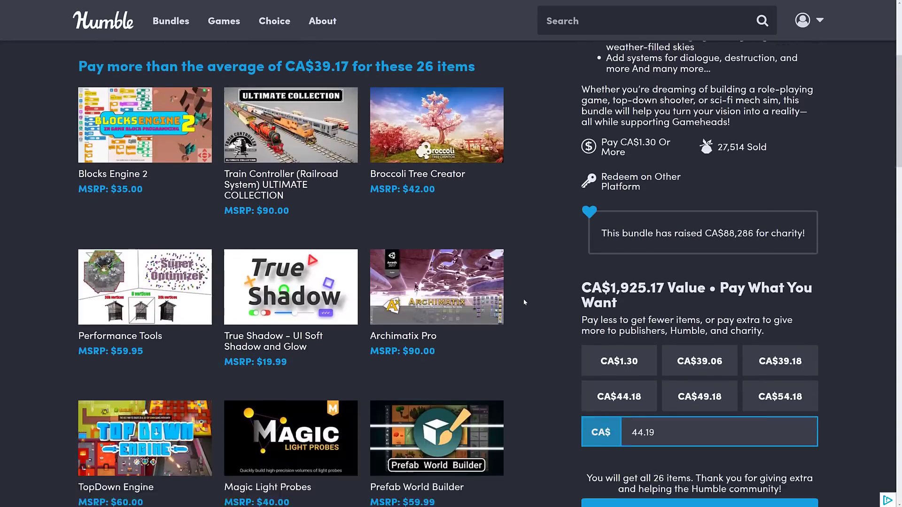
Browse the assets in the 26-item Unity tools bundle and in the separate 28-item bundle on Humble.
{"action": "scroll", "coordinate": [523, 300], "scroll_direction": "down", "scroll_amount": 6}
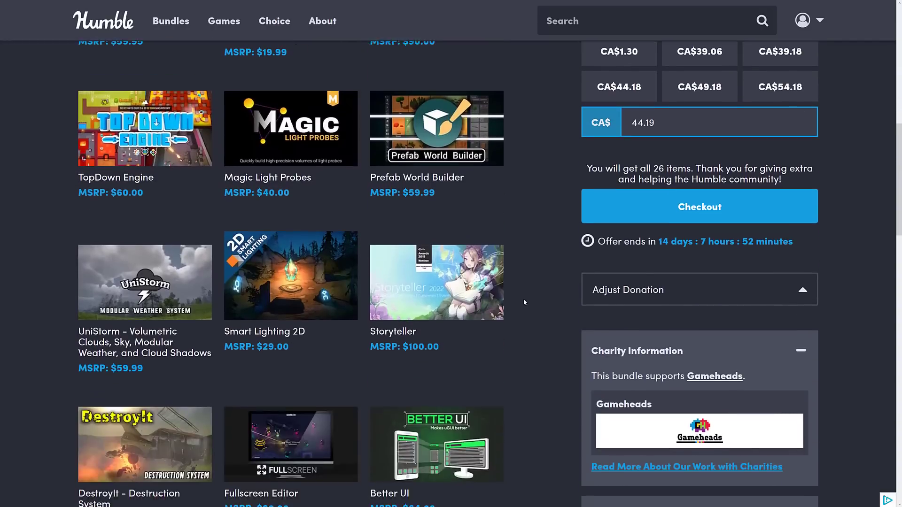
{"action": "scroll", "coordinate": [523, 302], "scroll_direction": "down", "scroll_amount": 1}
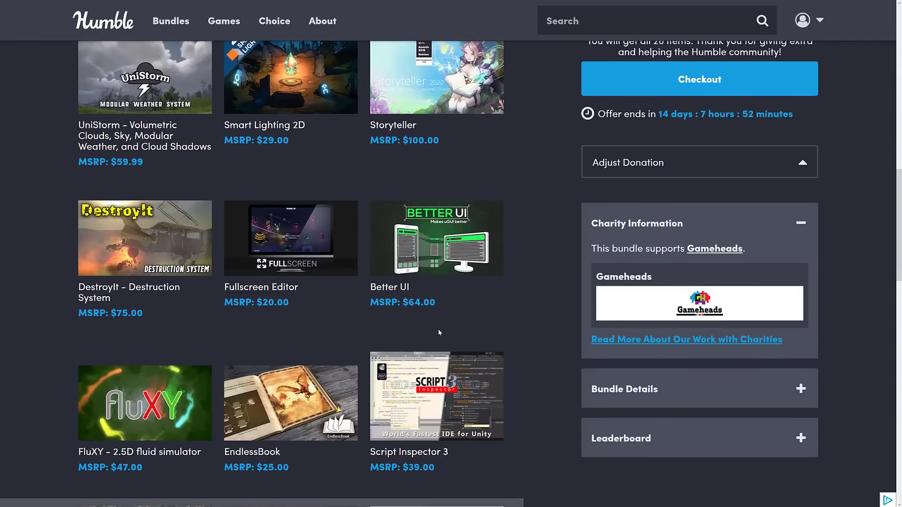
{"action": "scroll", "coordinate": [438, 333], "scroll_direction": "down", "scroll_amount": 4}
{"action": "scroll", "coordinate": [438, 333], "scroll_direction": "down", "scroll_amount": 6}
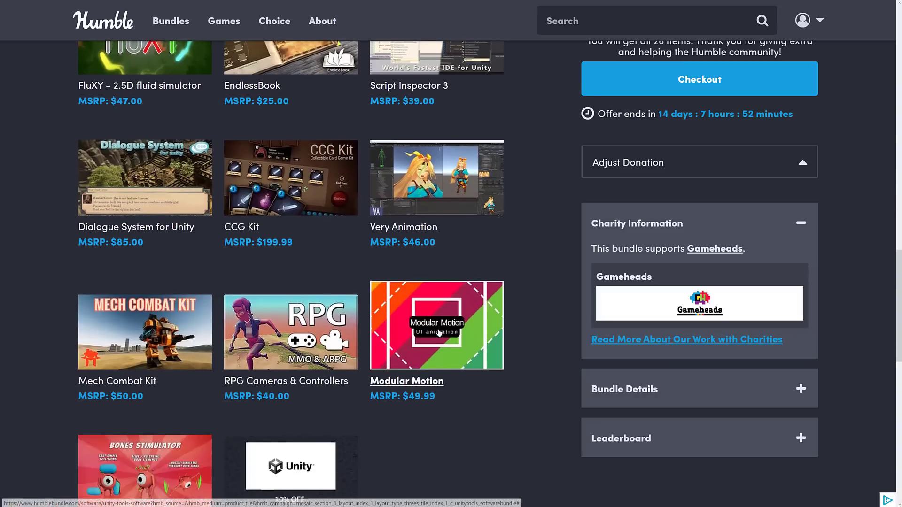
{"action": "scroll", "coordinate": [438, 332], "scroll_direction": "up", "scroll_amount": 20}
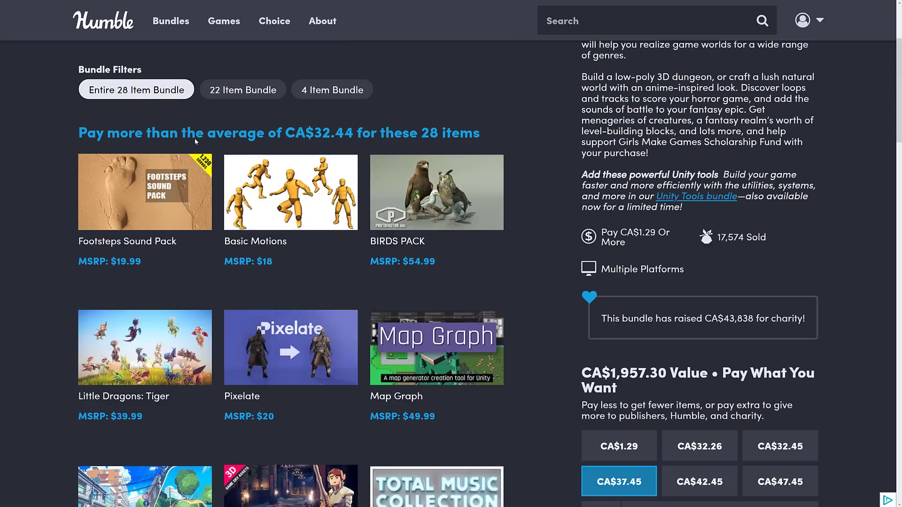
{"action": "scroll", "coordinate": [508, 280], "scroll_direction": "down", "scroll_amount": 2}
{"action": "scroll", "coordinate": [508, 280], "scroll_direction": "down", "scroll_amount": 10}
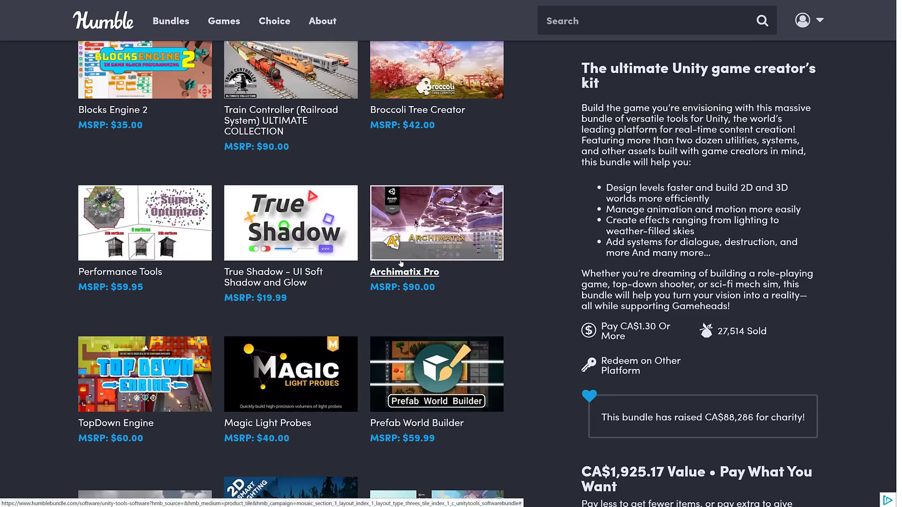
{"action": "scroll", "coordinate": [401, 263], "scroll_direction": "down", "scroll_amount": 10}
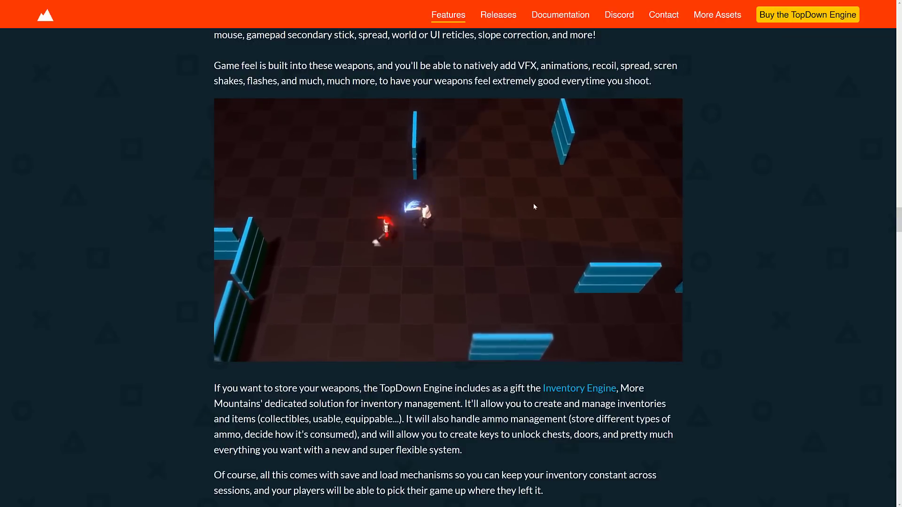
Review the TopDown Engine website's Features page, covering the introduction, demo link and Getting Started section down to Player Abilities.
{"action": "scroll", "coordinate": [562, 227], "scroll_direction": "up", "scroll_amount": 20}
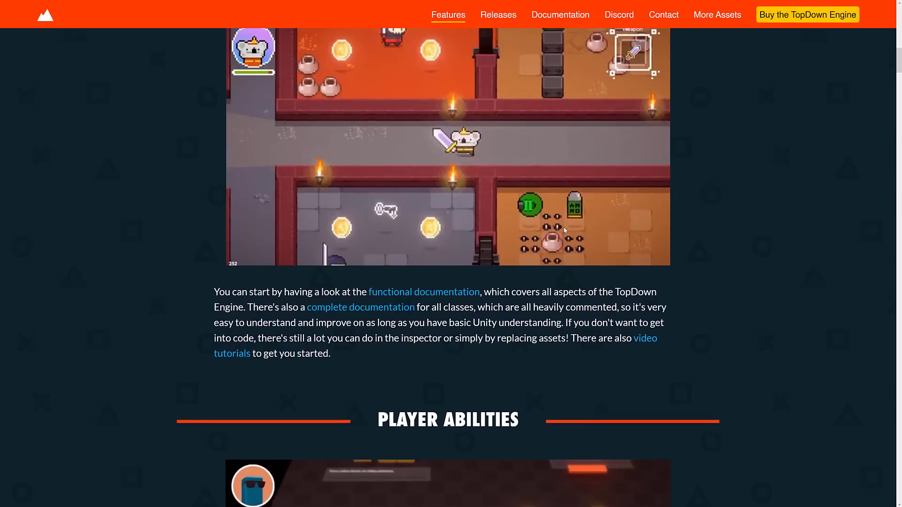
{"action": "scroll", "coordinate": [564, 230], "scroll_direction": "up", "scroll_amount": 15}
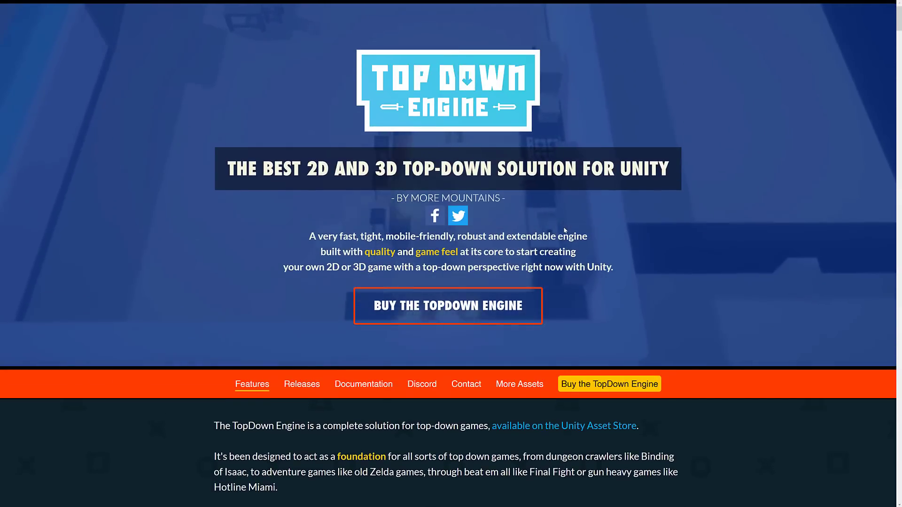
{"action": "scroll", "coordinate": [565, 230], "scroll_direction": "down", "scroll_amount": 7}
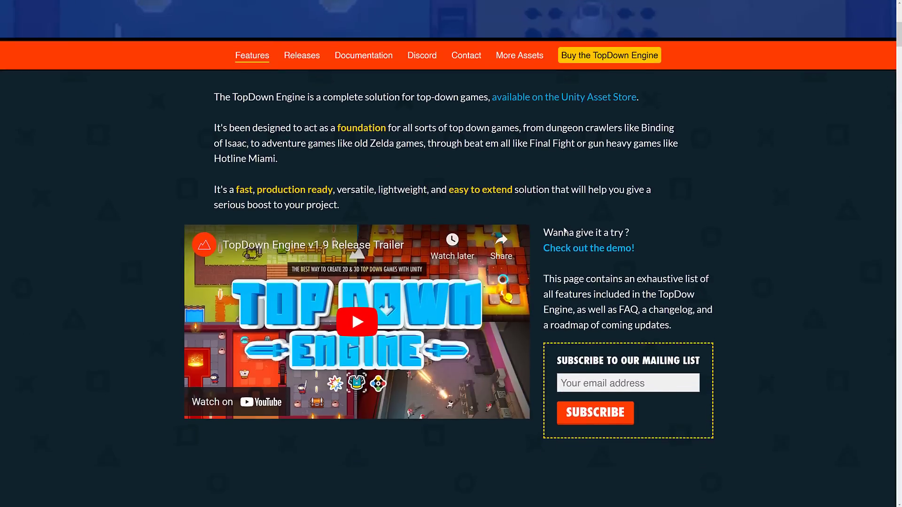
{"action": "scroll", "coordinate": [564, 230], "scroll_direction": "down", "scroll_amount": 3}
{"action": "scroll", "coordinate": [564, 231], "scroll_direction": "up", "scroll_amount": 3}
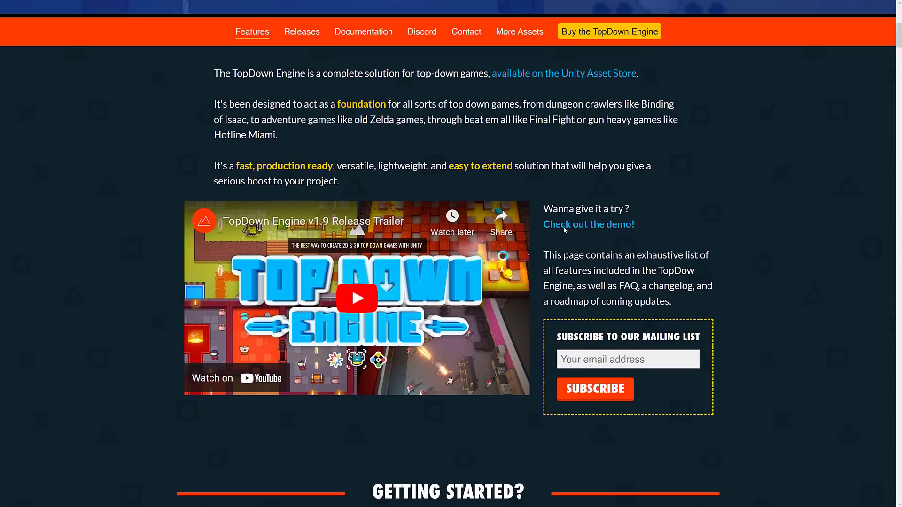
{"action": "scroll", "coordinate": [565, 230], "scroll_direction": "down", "scroll_amount": 6}
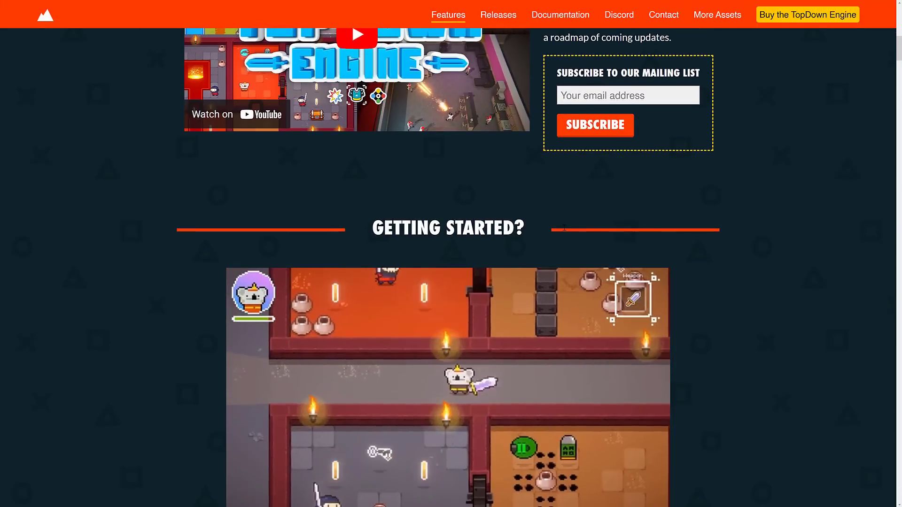
{"action": "scroll", "coordinate": [564, 227], "scroll_direction": "down", "scroll_amount": 3}
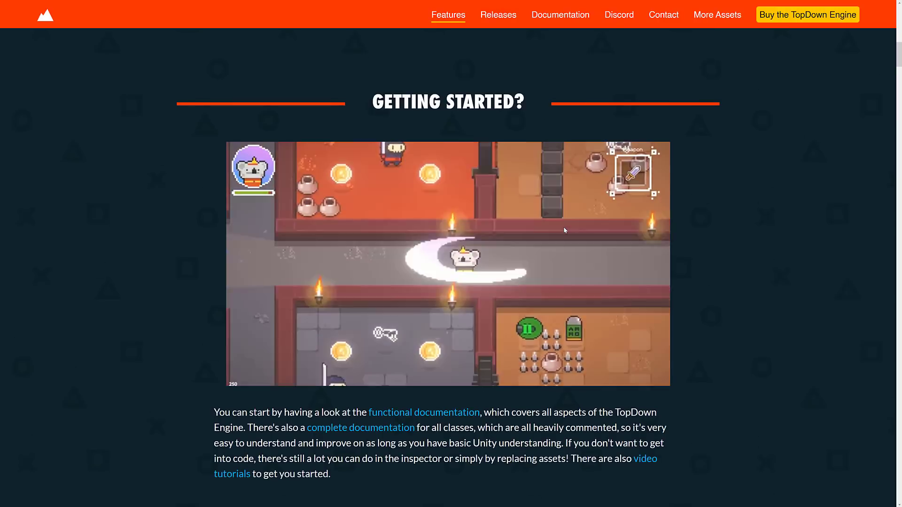
{"action": "scroll", "coordinate": [564, 229], "scroll_direction": "down", "scroll_amount": 1}
{"action": "scroll", "coordinate": [554, 249], "scroll_direction": "down", "scroll_amount": 1}
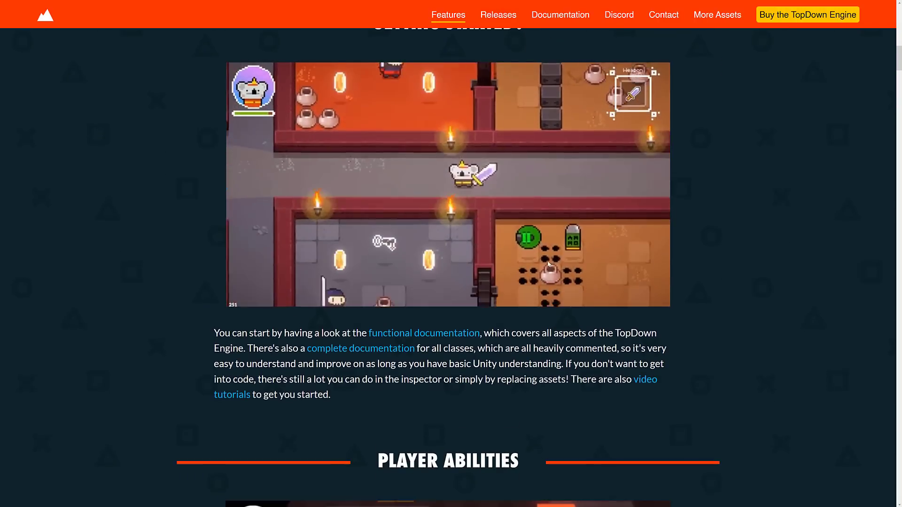
{"action": "scroll", "coordinate": [536, 317], "scroll_direction": "down", "scroll_amount": 2}
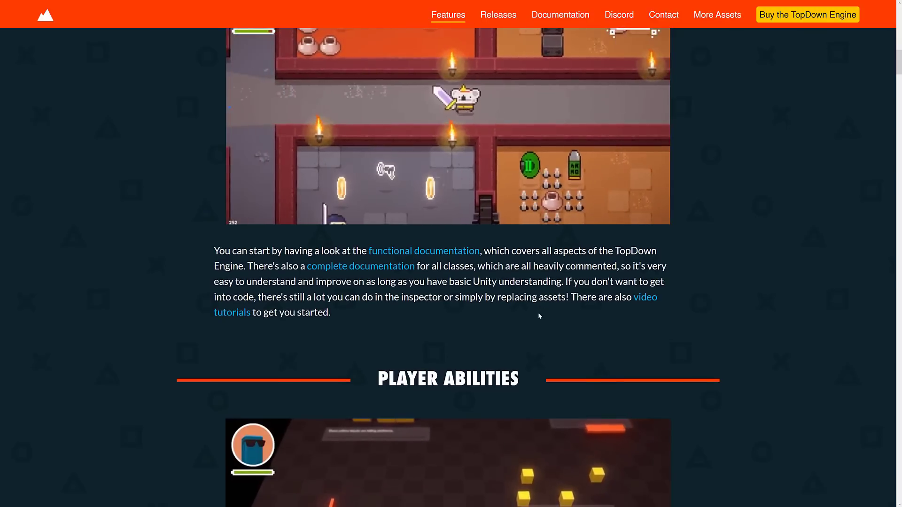